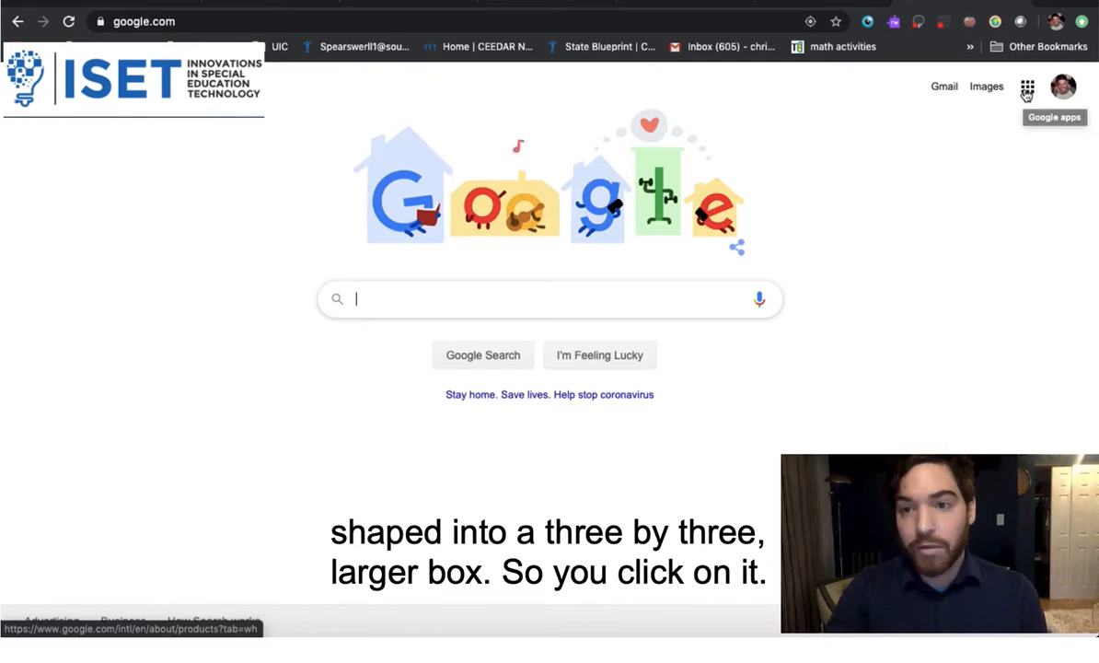
Open Google Classroom from the Google apps launcher on the Search homepage
click(1027, 92)
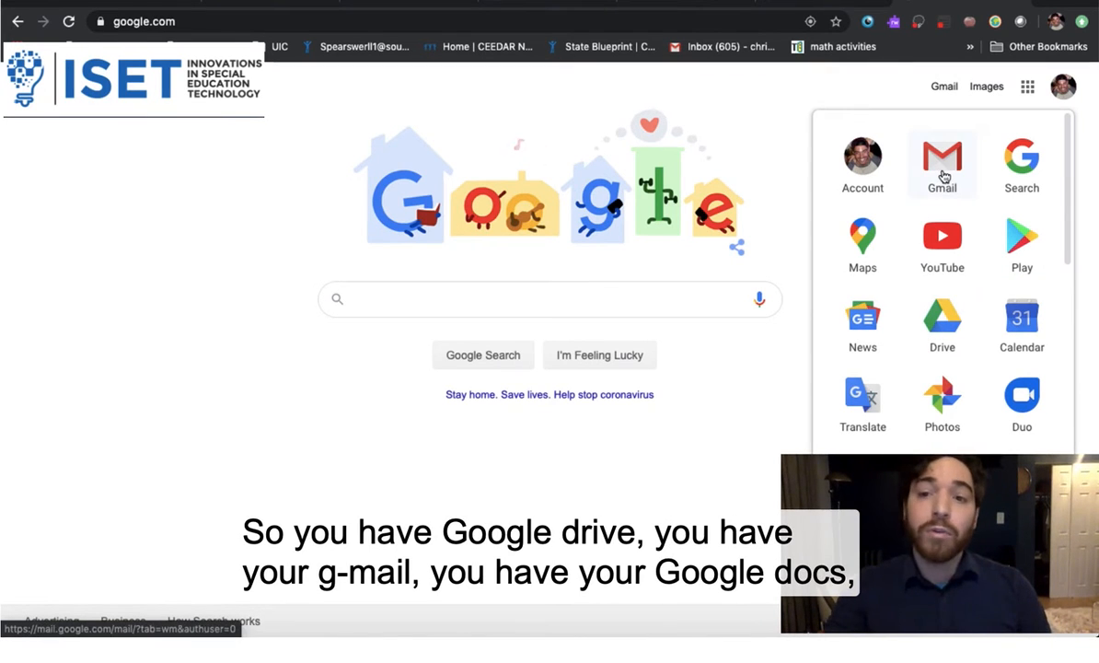
scroll(978, 356, down, 3)
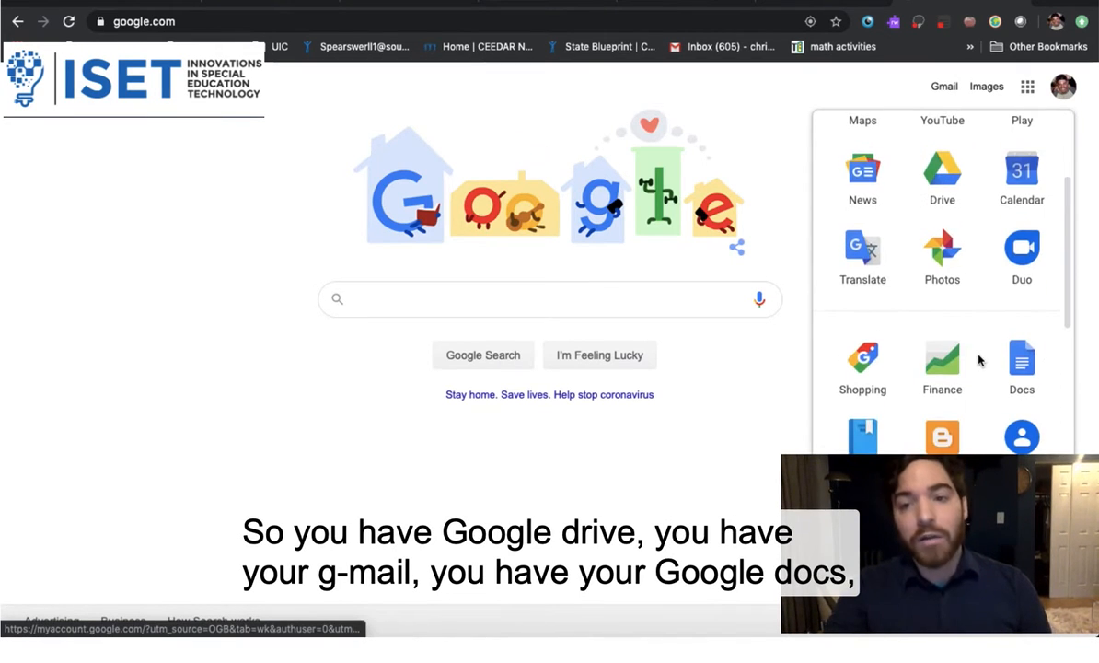
scroll(978, 360, down, 3)
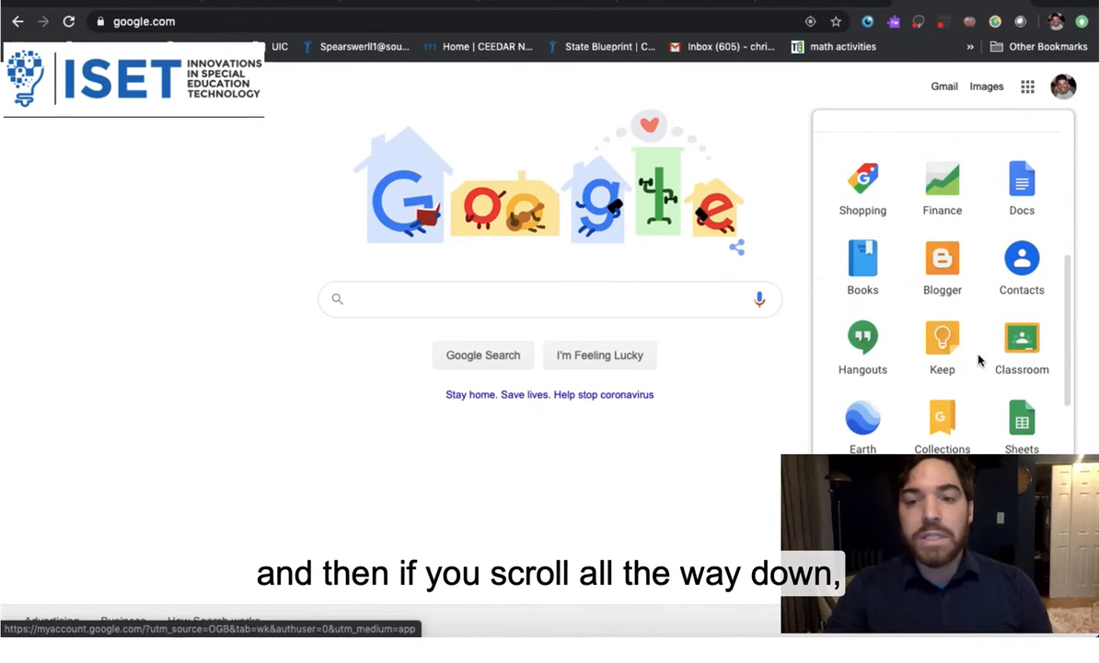
click(1024, 350)
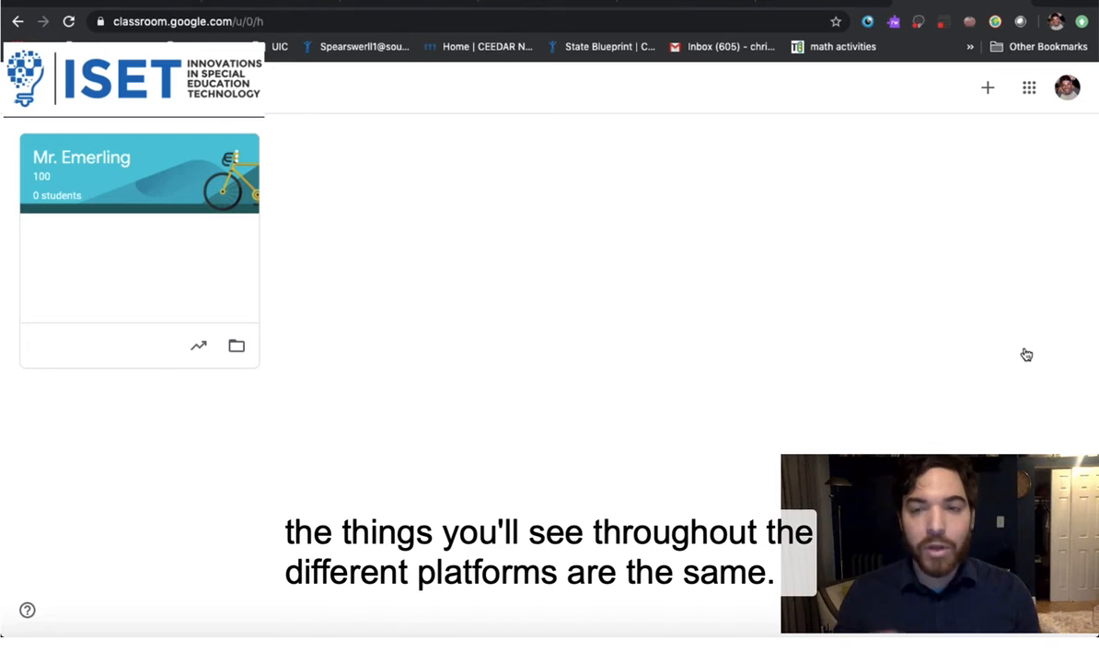
Start creating a new class and acknowledge the school-use notice
click(987, 90)
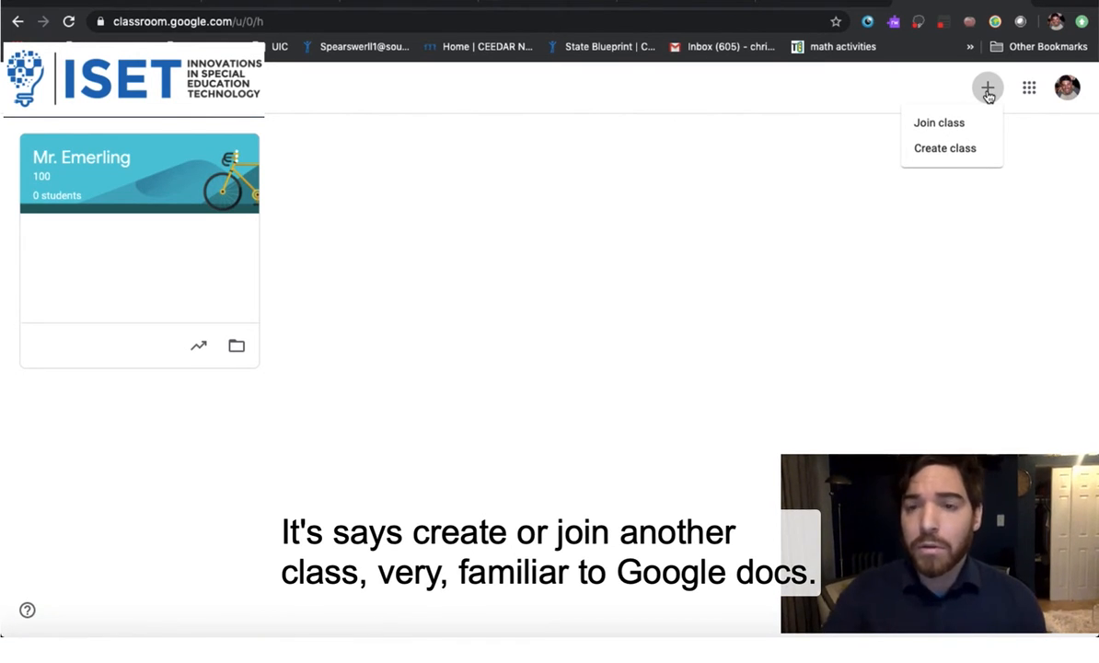
click(938, 150)
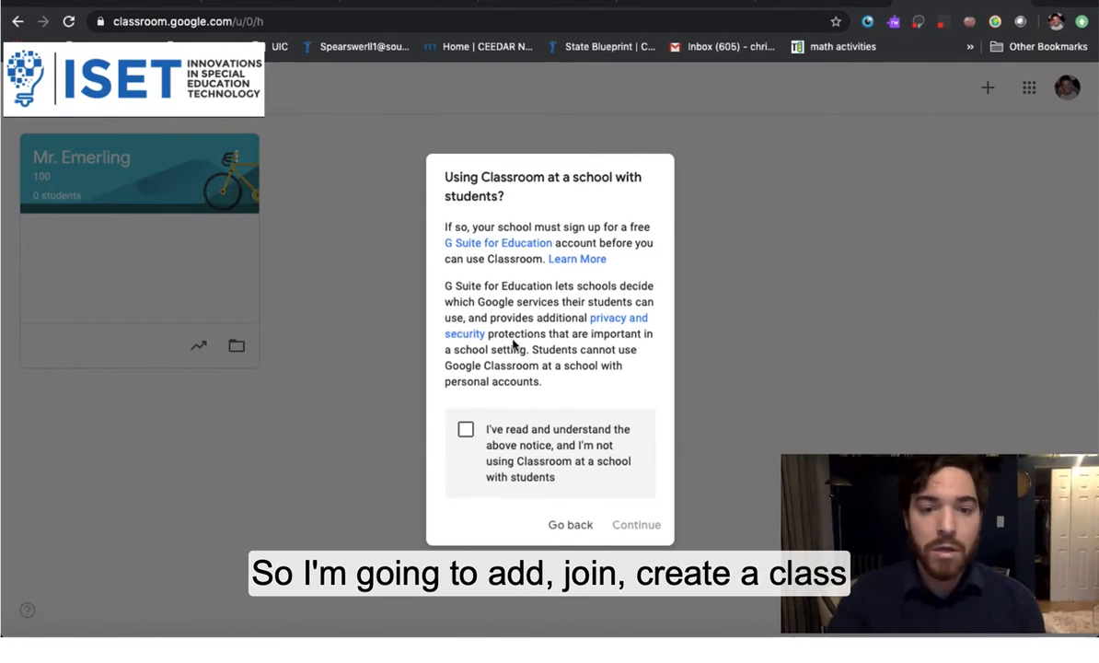
click(465, 429)
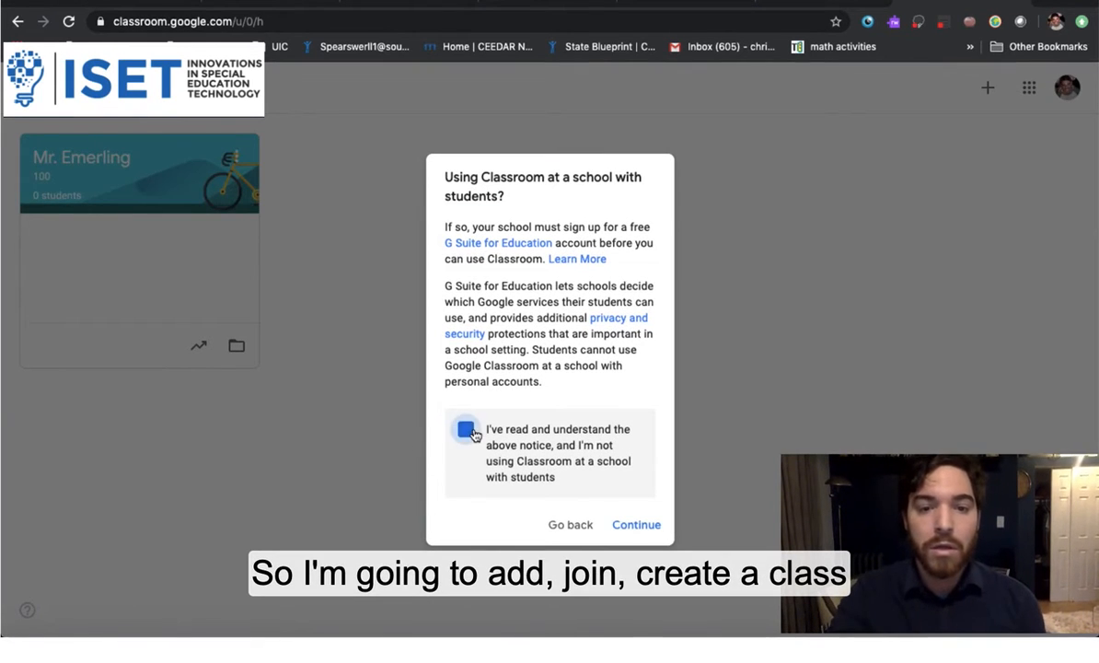
click(642, 534)
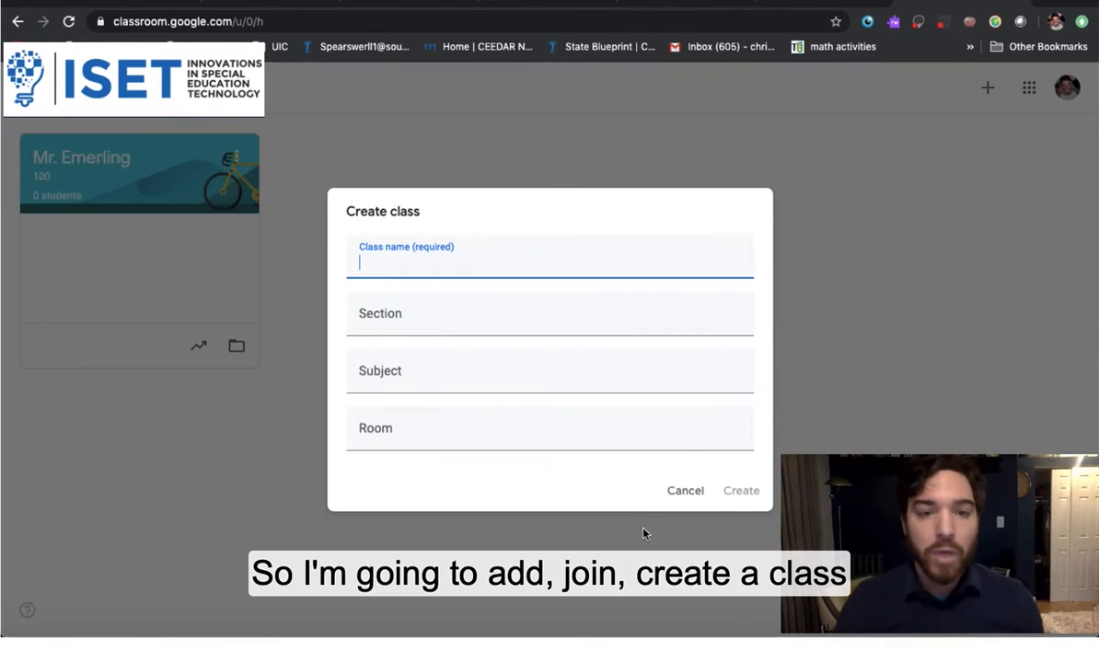
Create the English class with section 101, subject AP English Language and Composition, room 100
text(Mr Emerling)
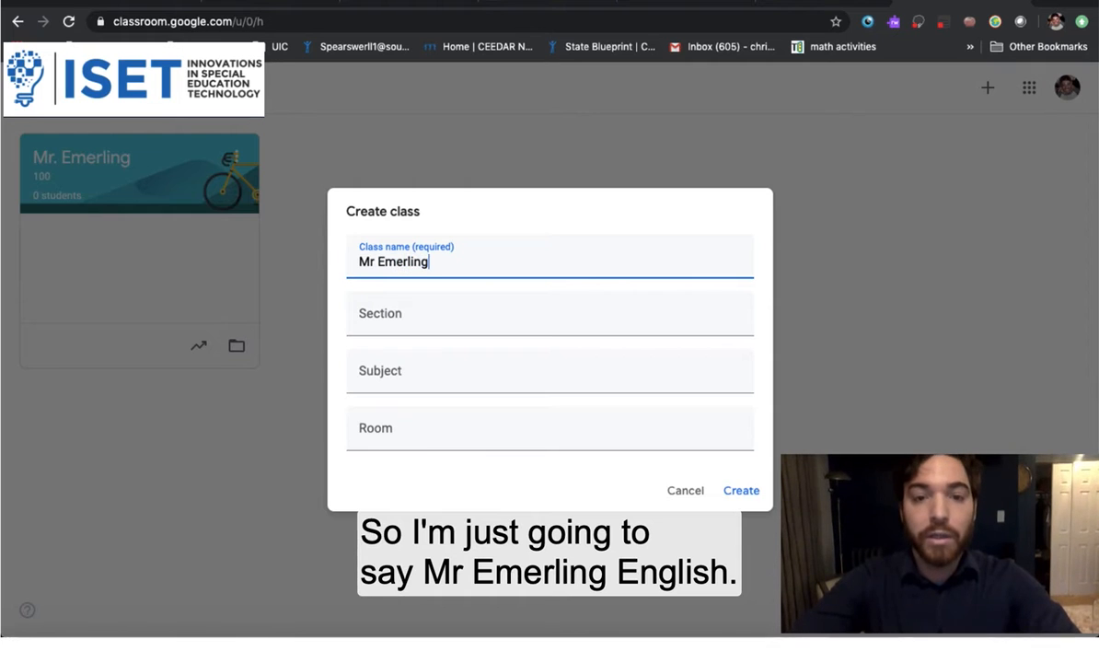
text( English)
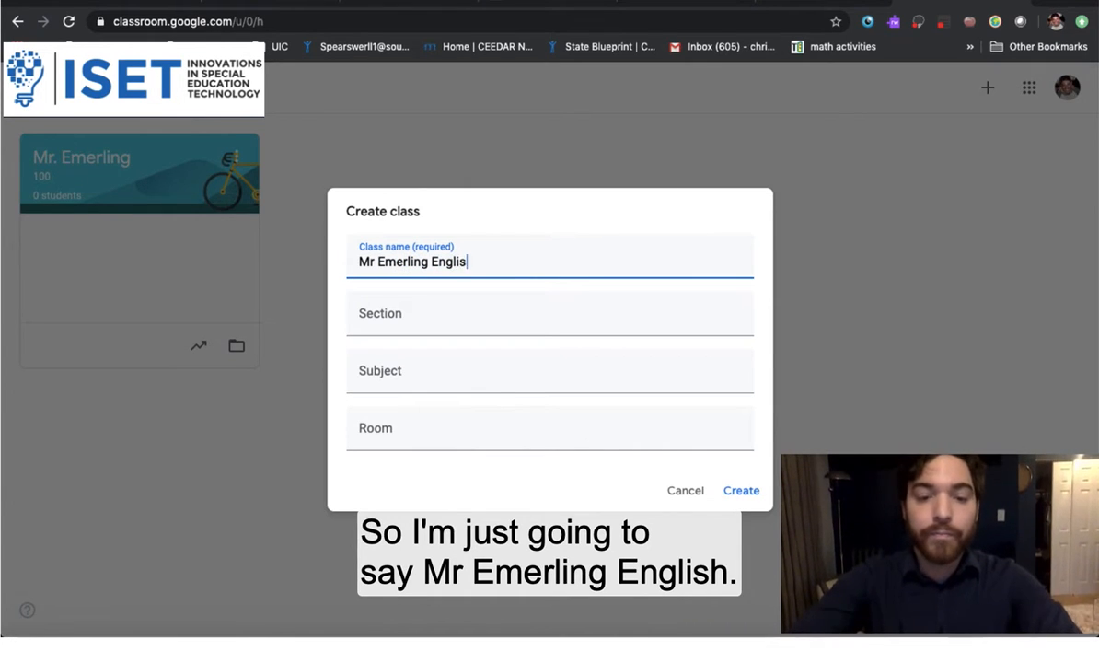
click(388, 320)
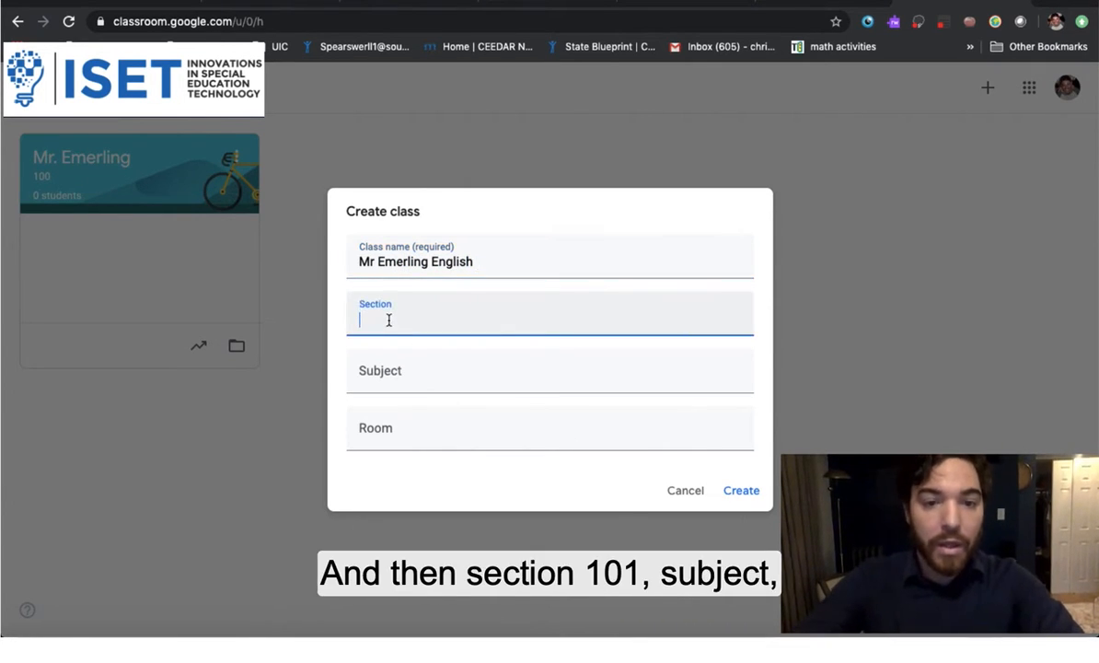
text(101)
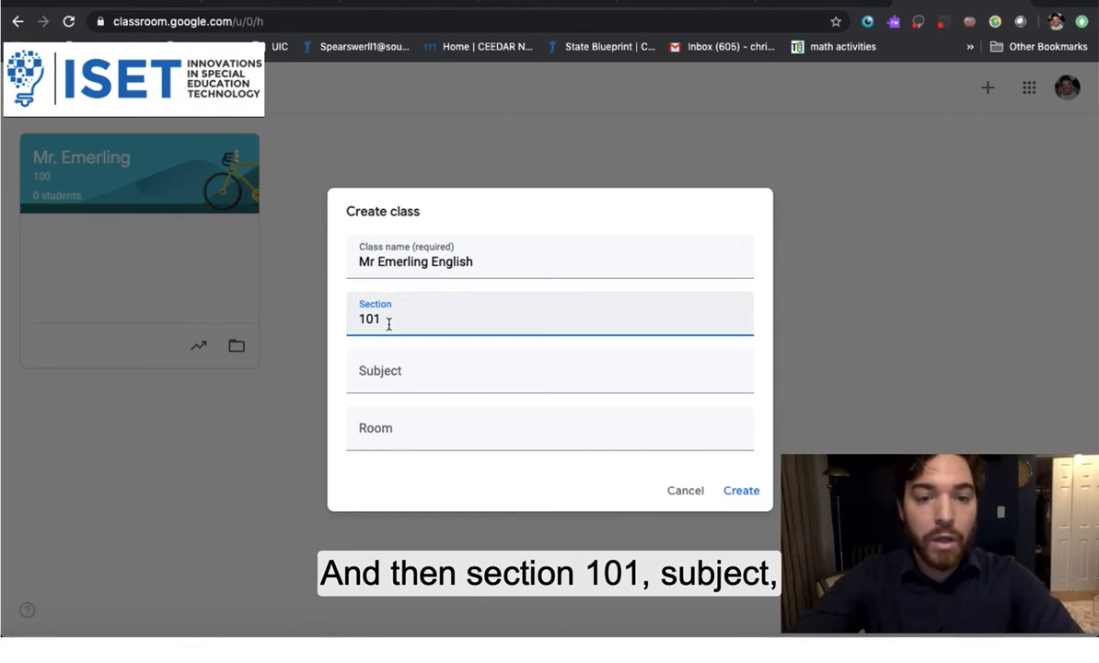
click(381, 377)
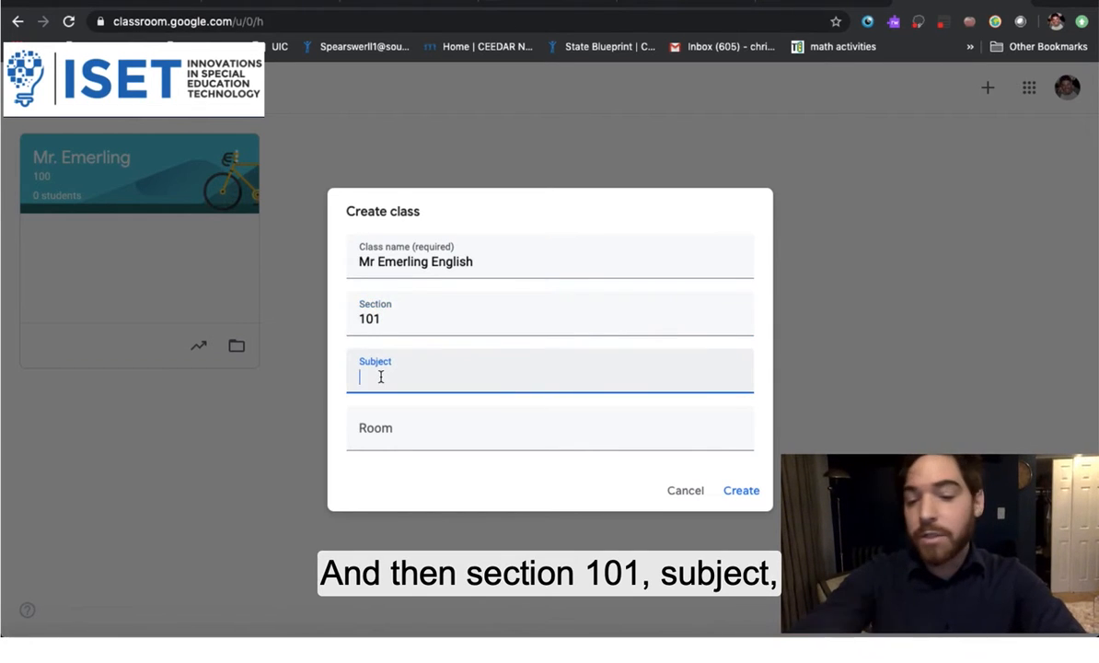
text(English)
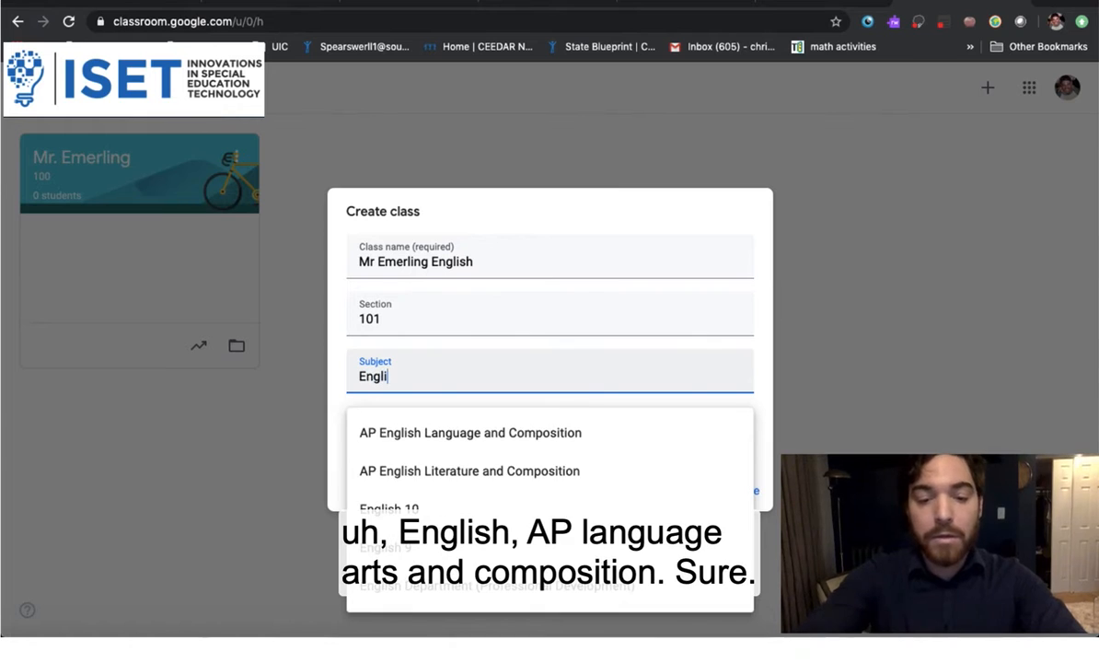
click(438, 432)
click(437, 433)
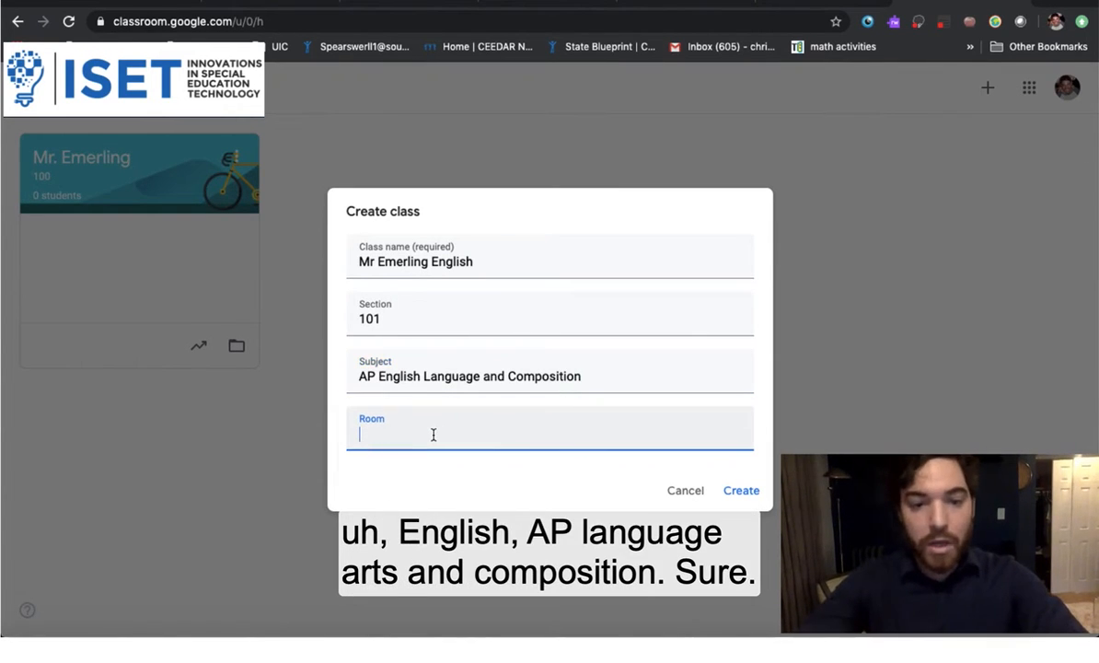
text(100)
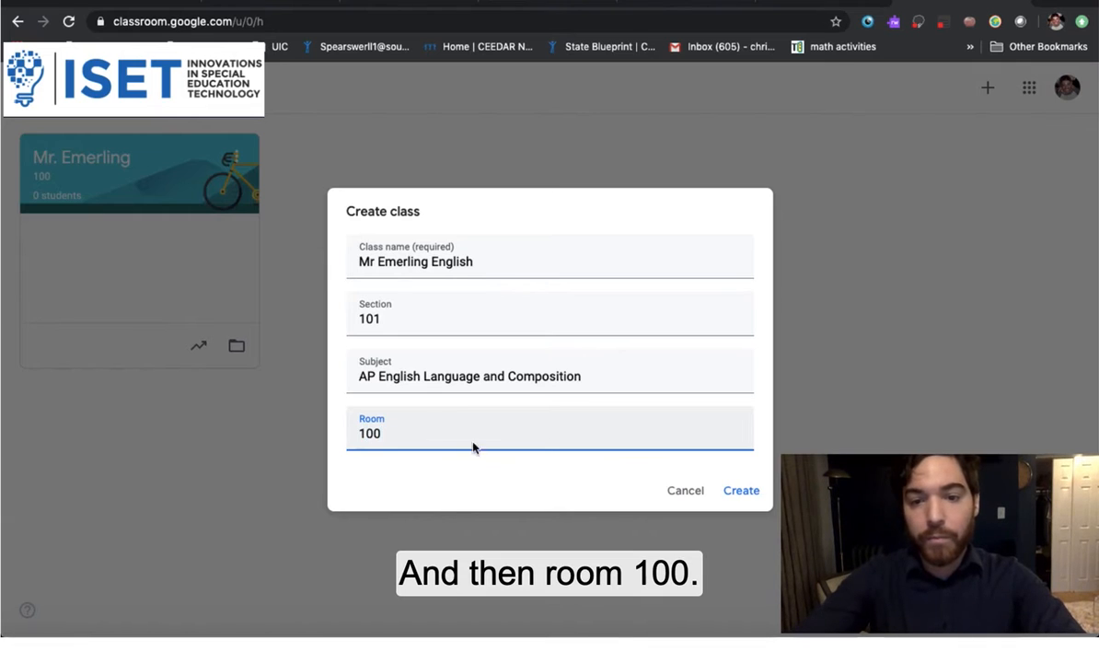
click(741, 490)
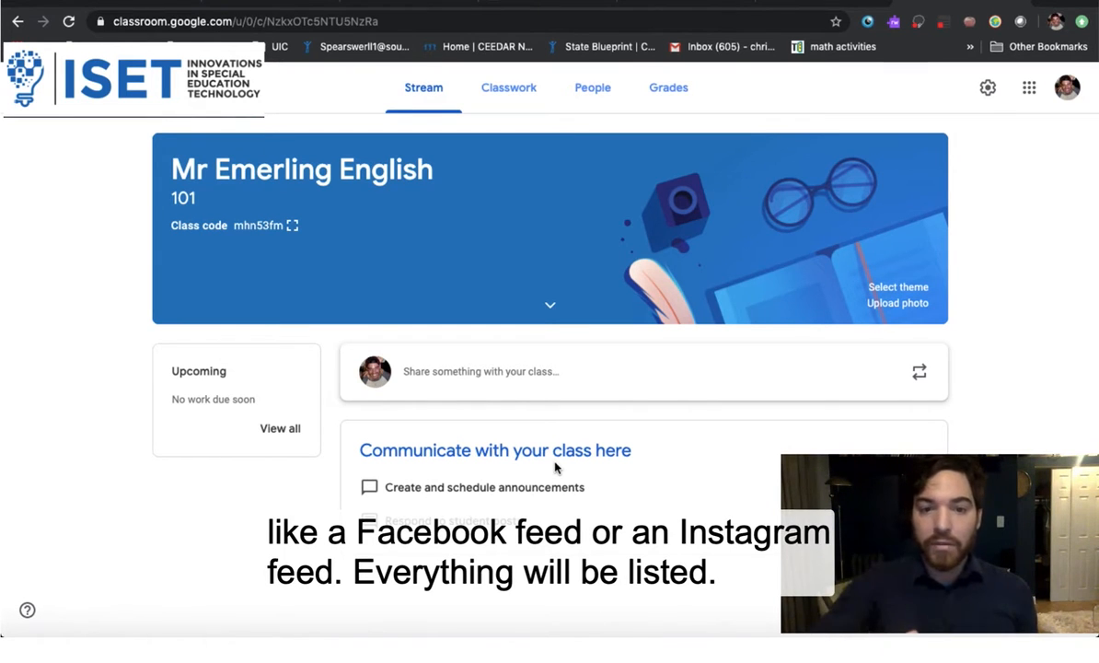
View the new English 101 class's Classwork page, then return to its Stream with the class code
click(504, 92)
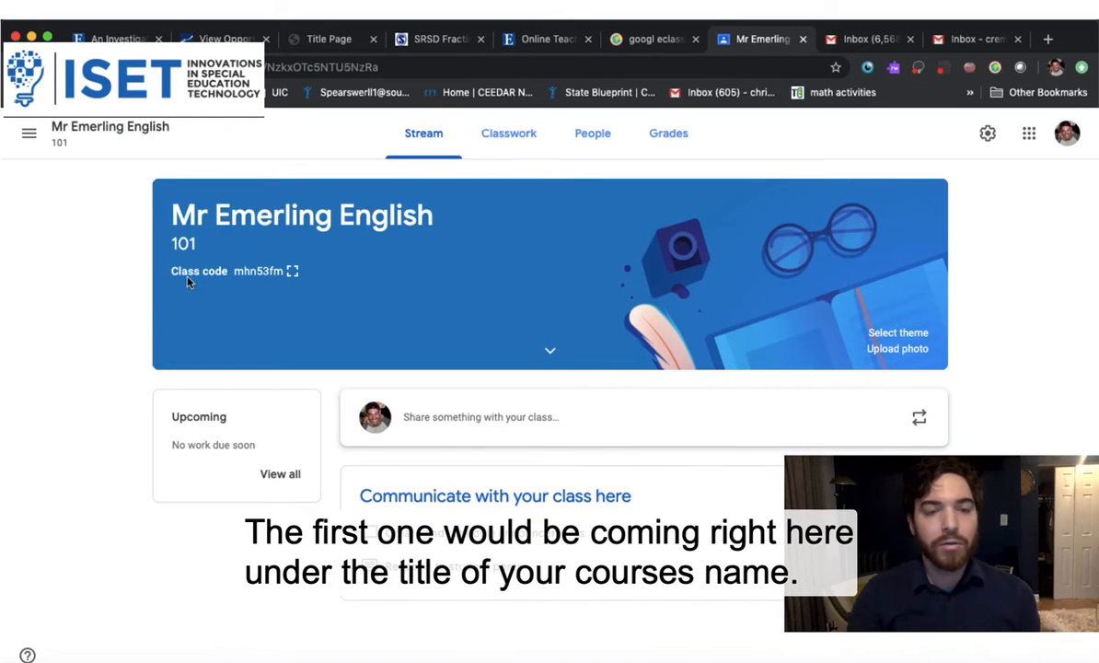
click(294, 272)
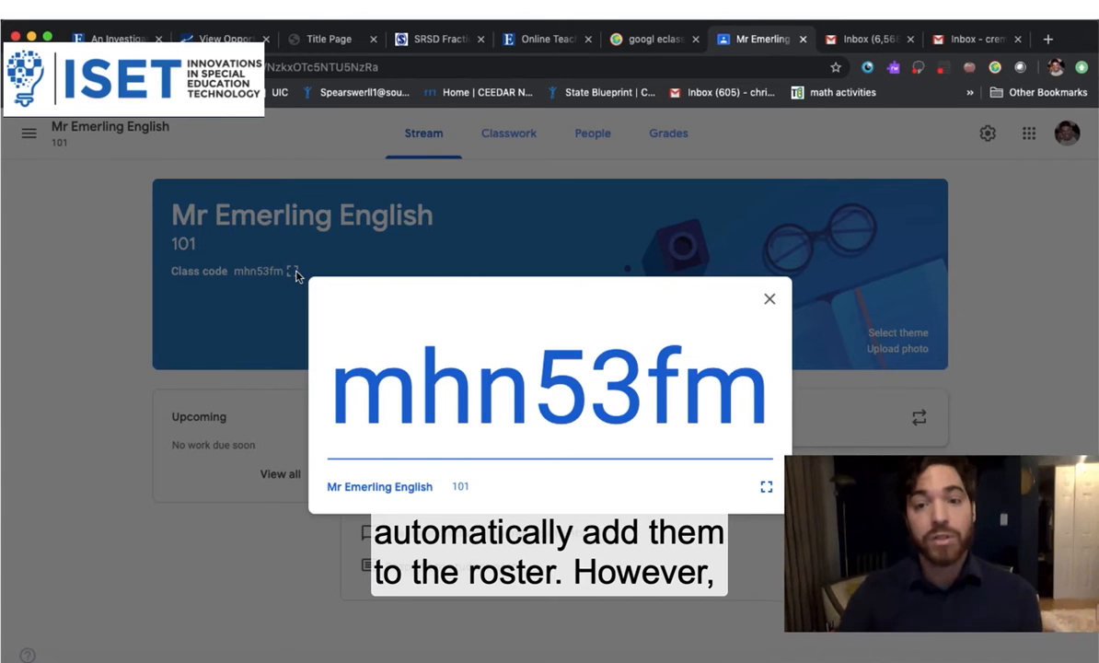
click(770, 303)
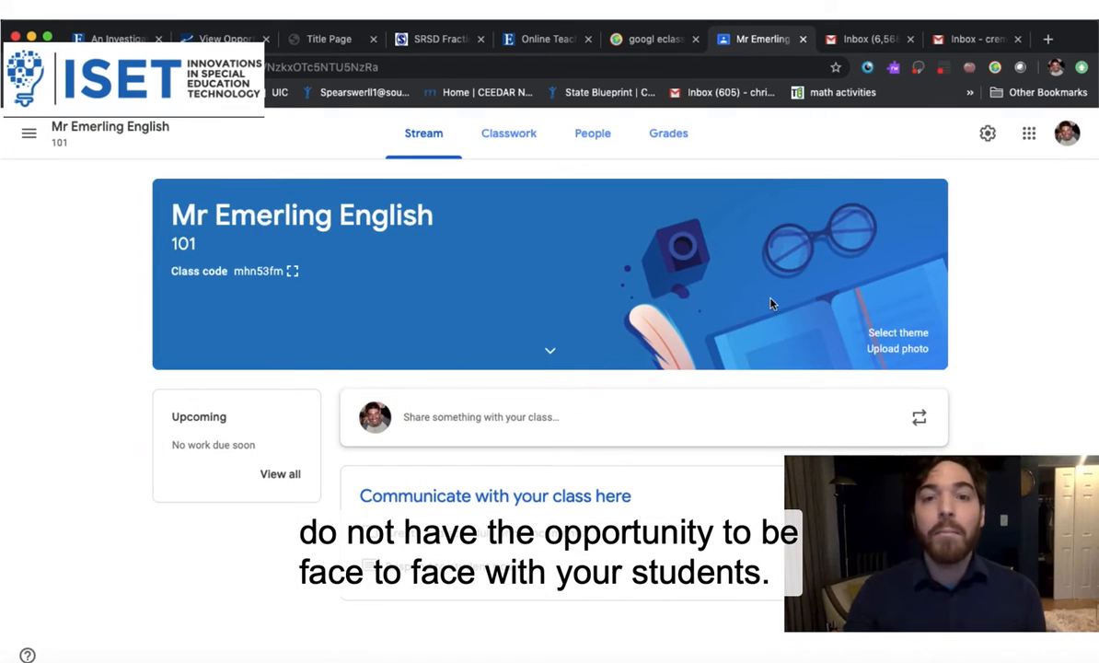
Invite the student's Gmail address from the People page, then return to the class Stream
click(593, 145)
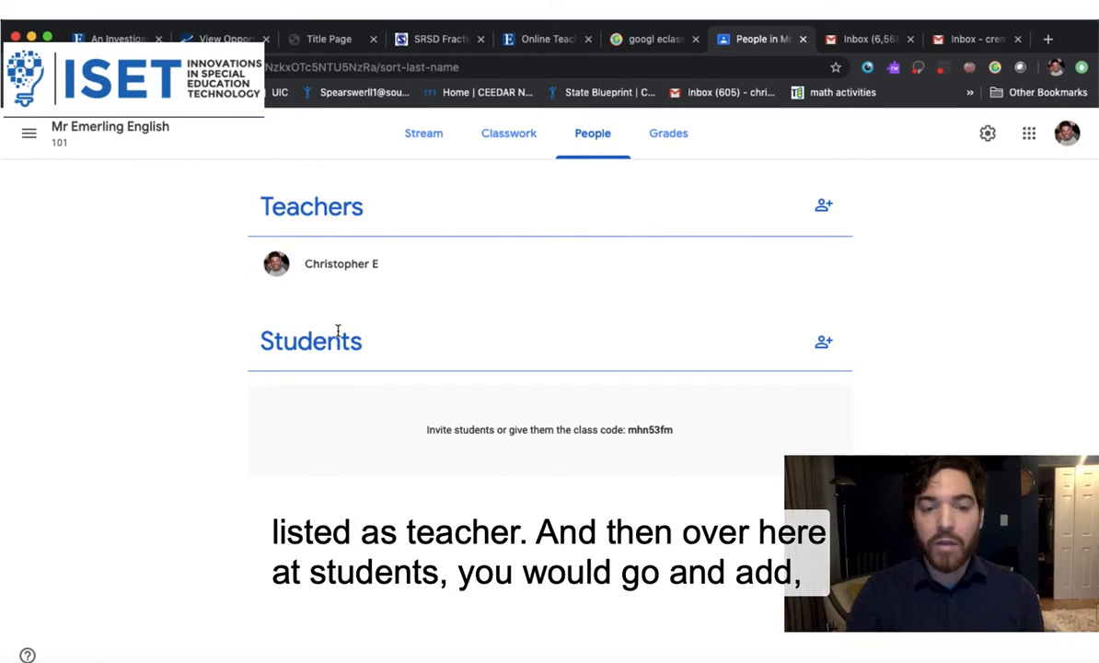
click(821, 343)
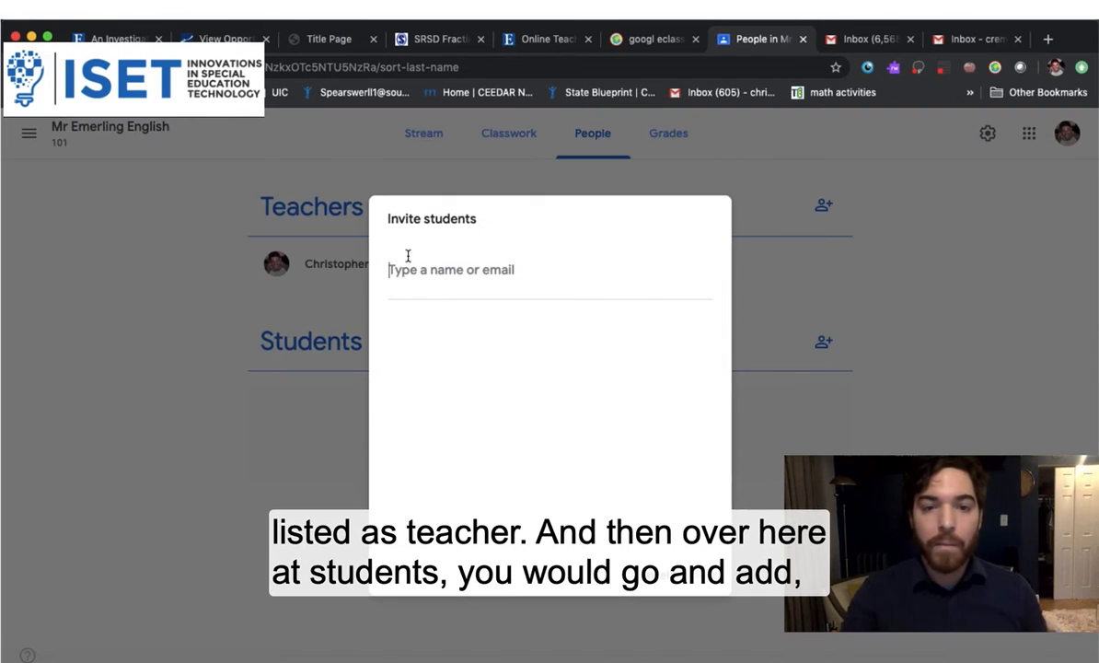
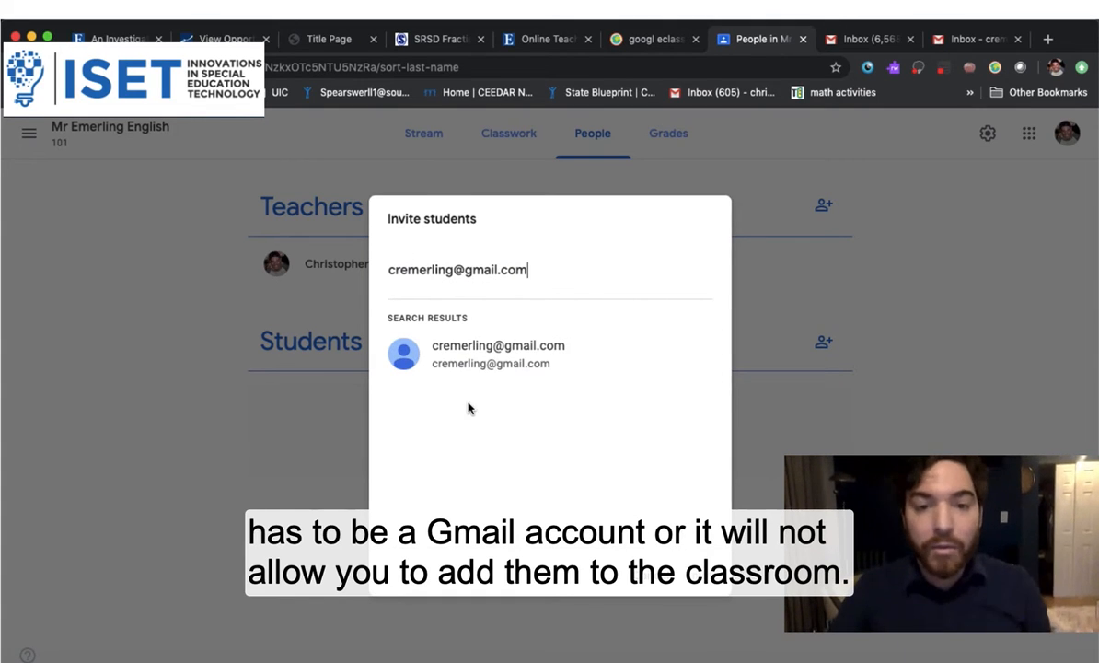
click(505, 359)
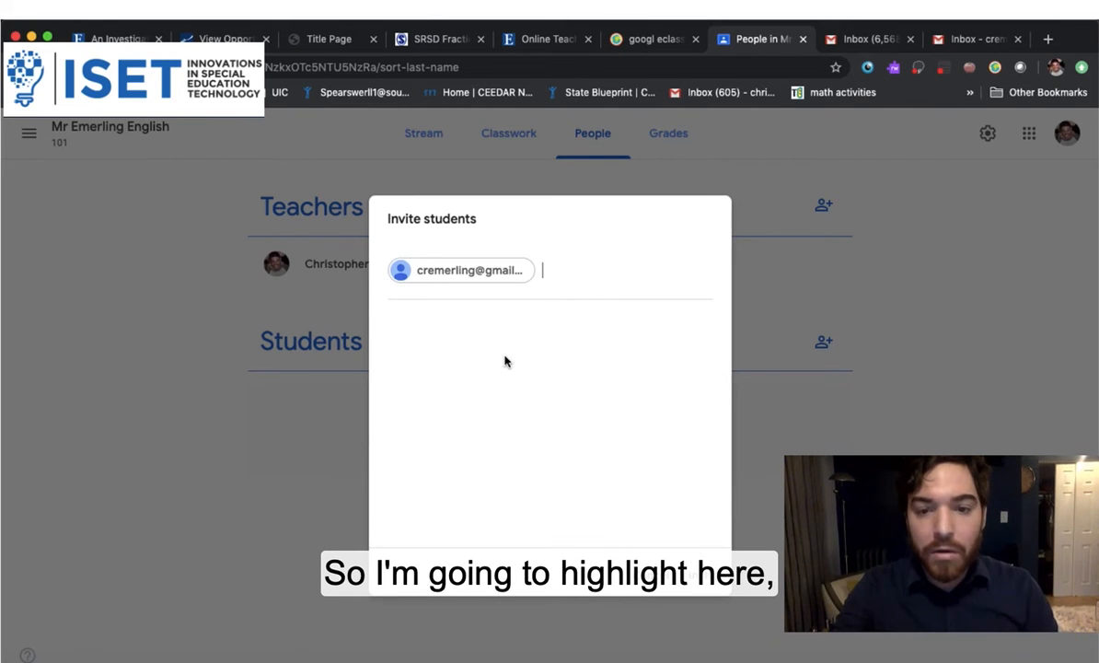
click(699, 581)
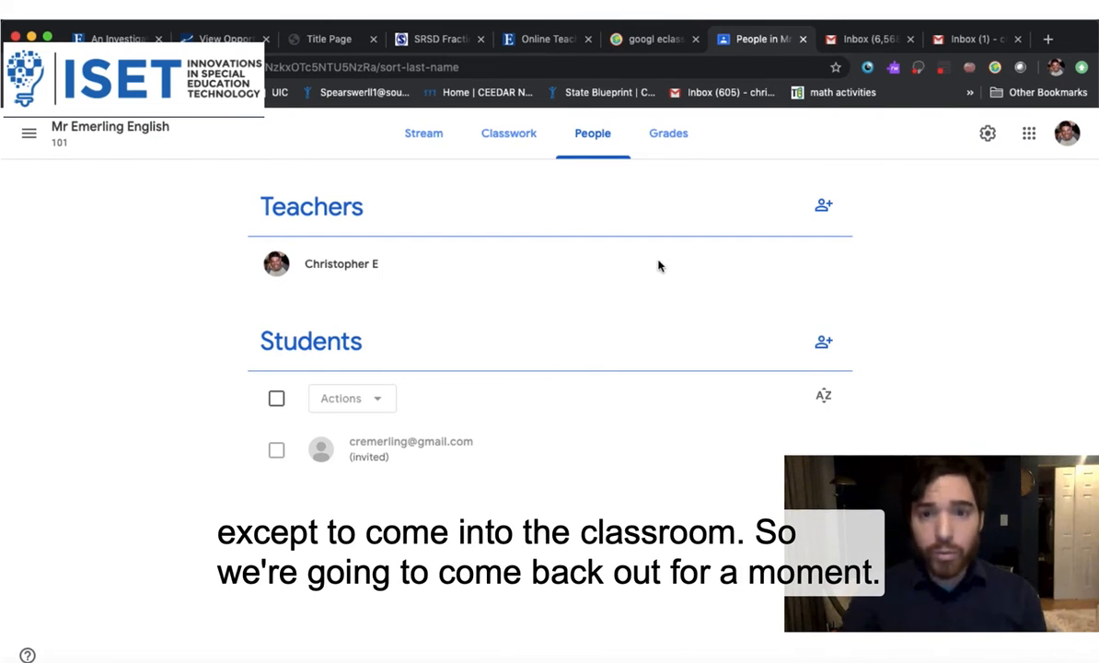
click(427, 134)
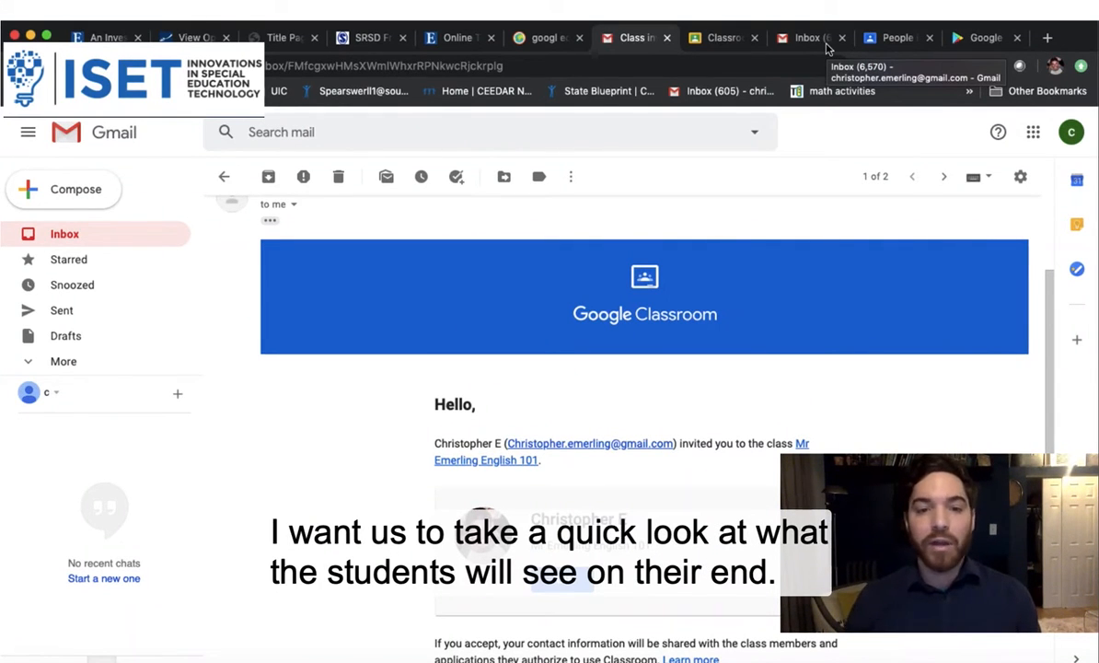
Follow the JOIN link in the student's Classroom invitation email
scroll(492, 440, down, 2)
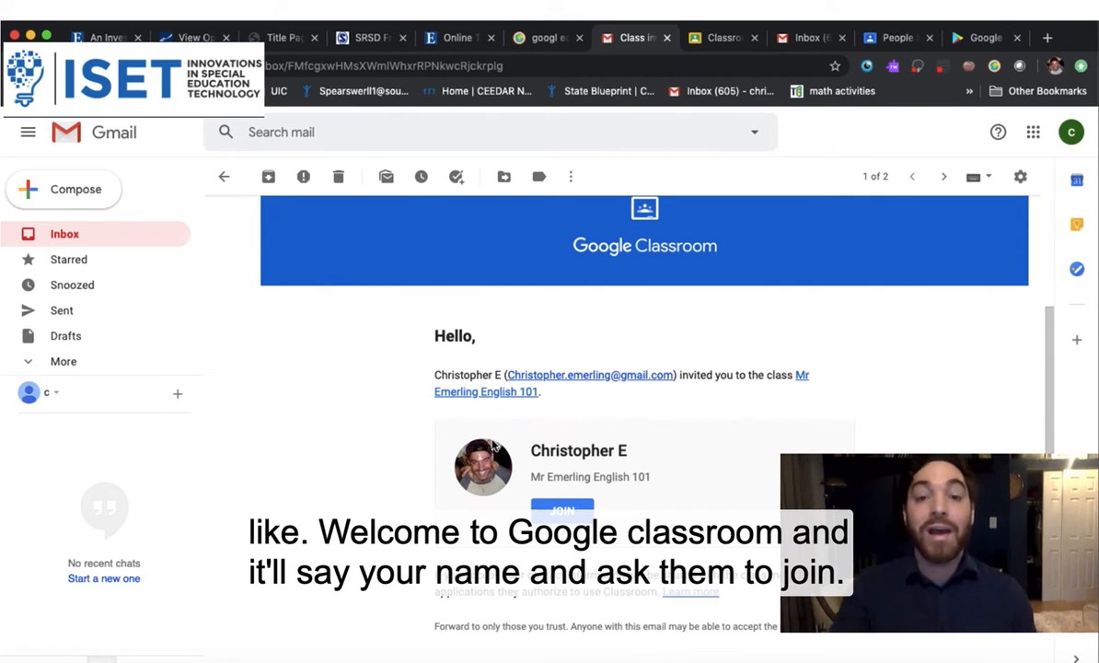
click(576, 509)
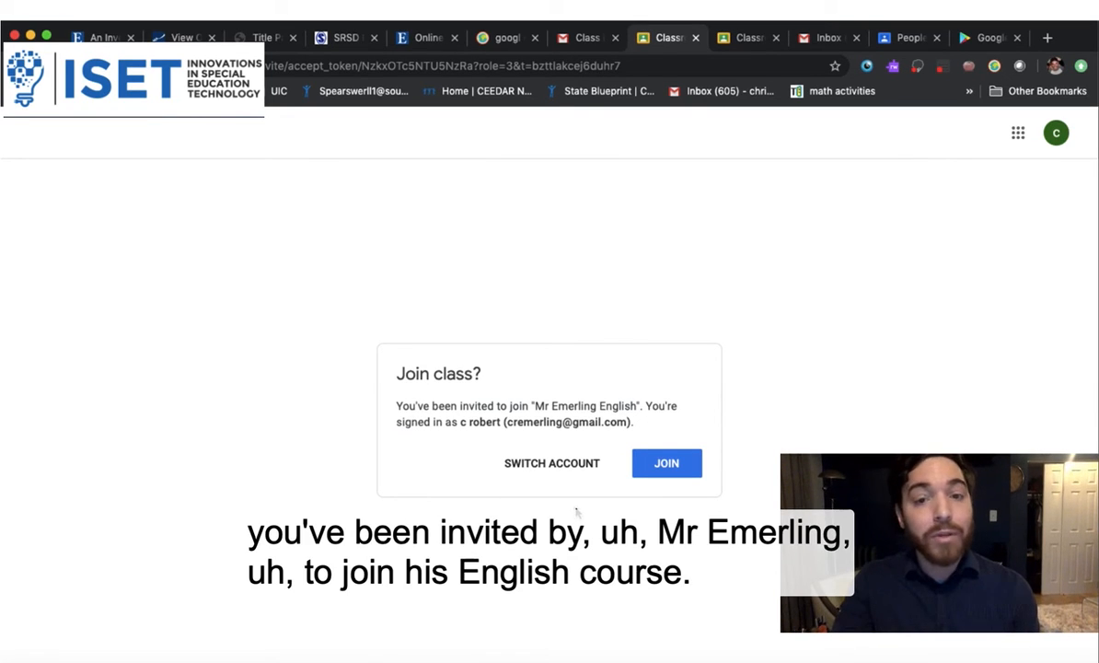
Join the English class as the student and dismiss the Create posts tip
click(656, 469)
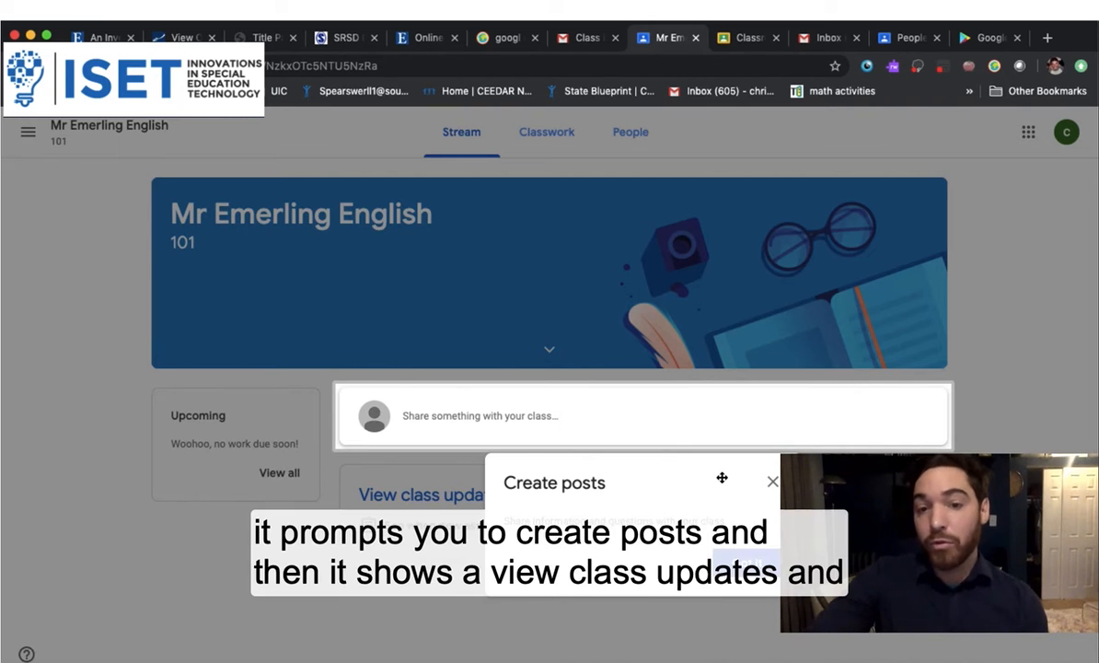
click(772, 481)
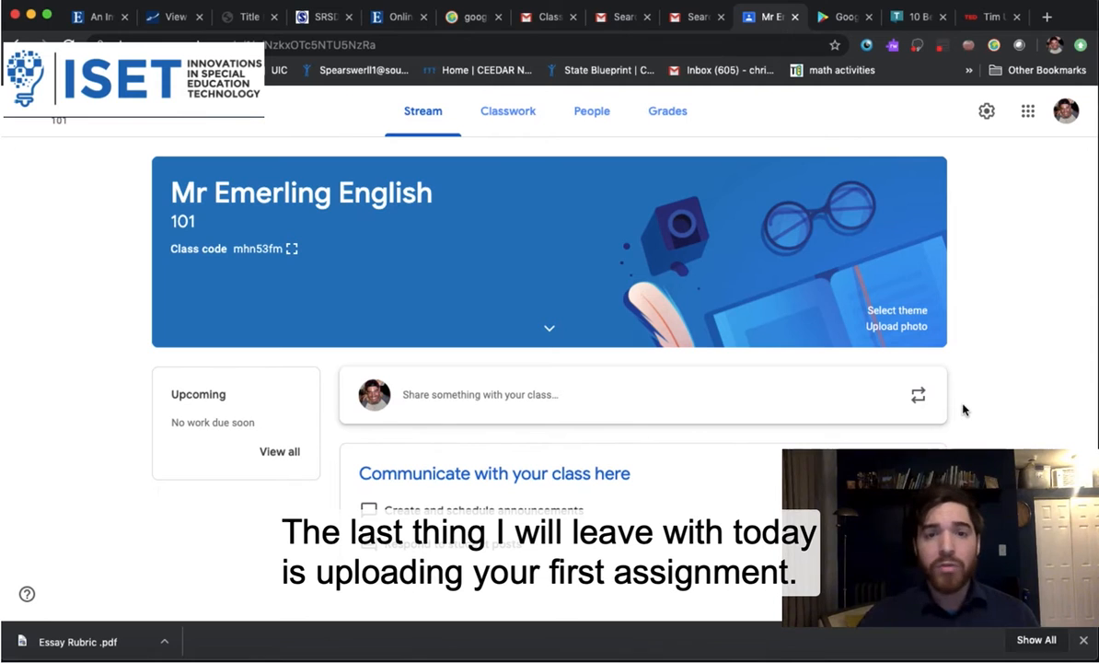
Go to the class's Classwork page and open the + Create menu
click(507, 116)
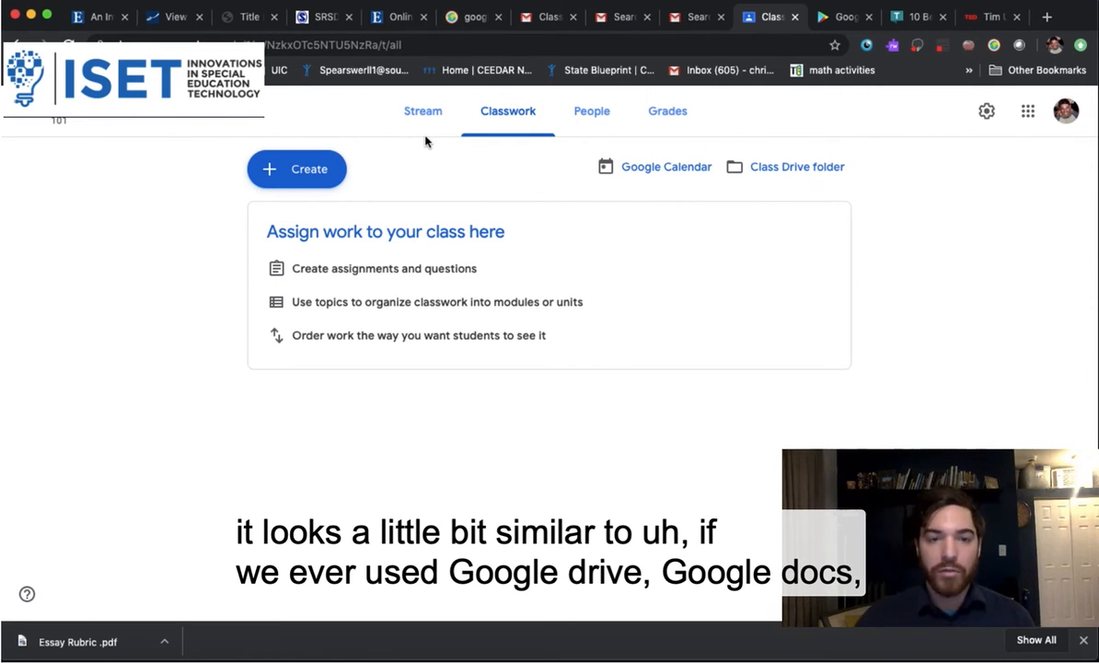
click(324, 165)
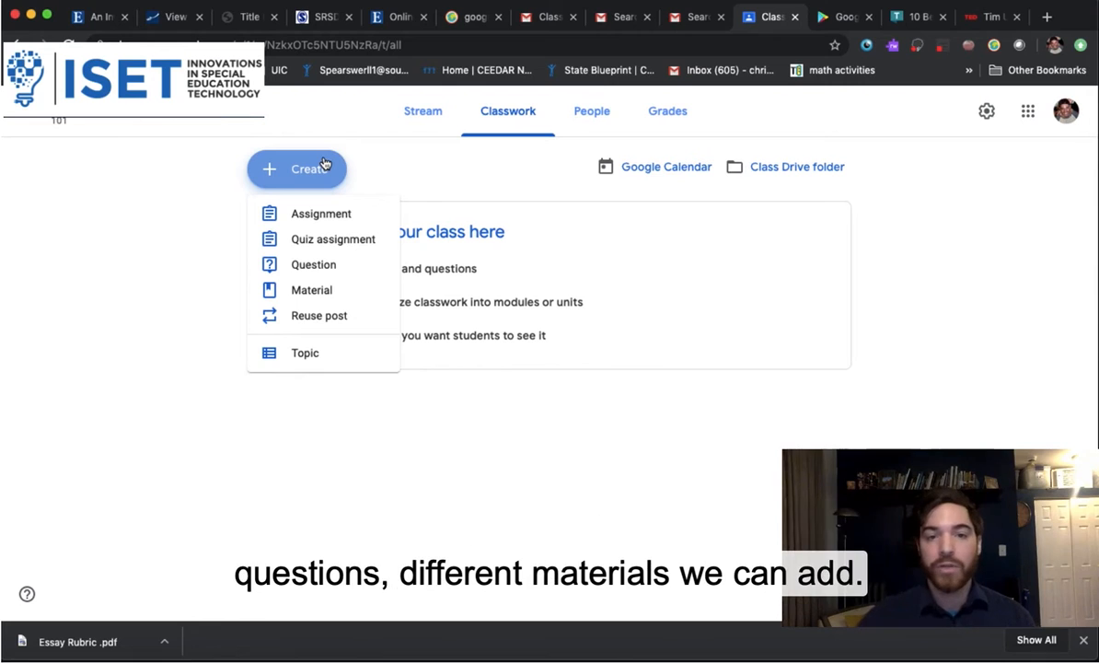
Start an assignment titled 'Welcome To my TED Talk' with instructions 'Write an essay about...'
click(326, 215)
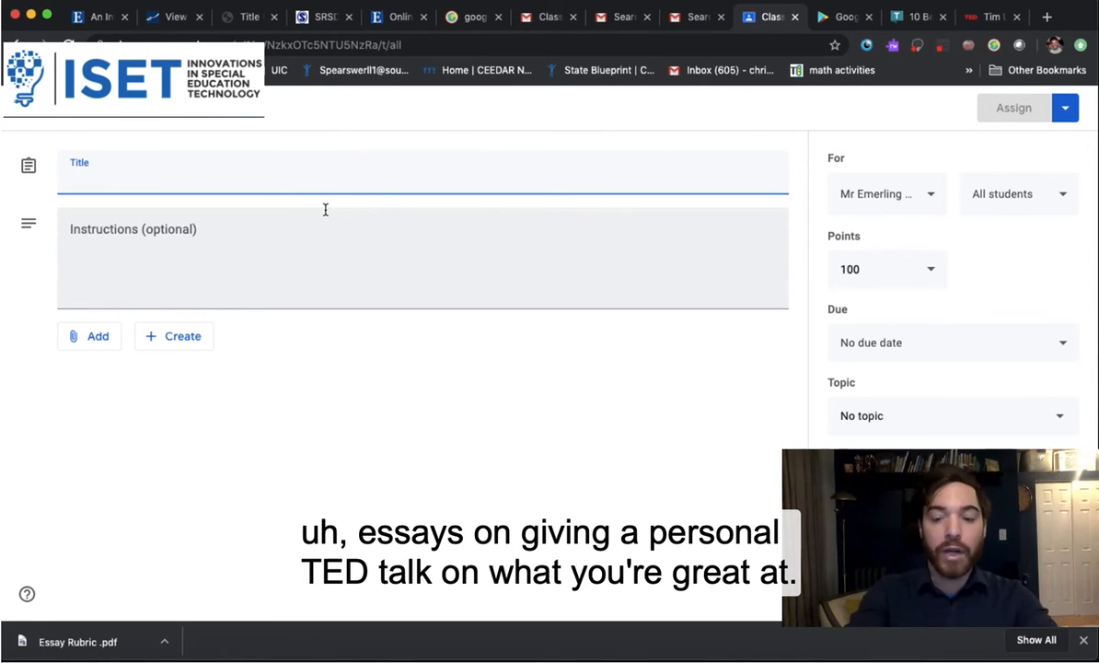
text(Welco)
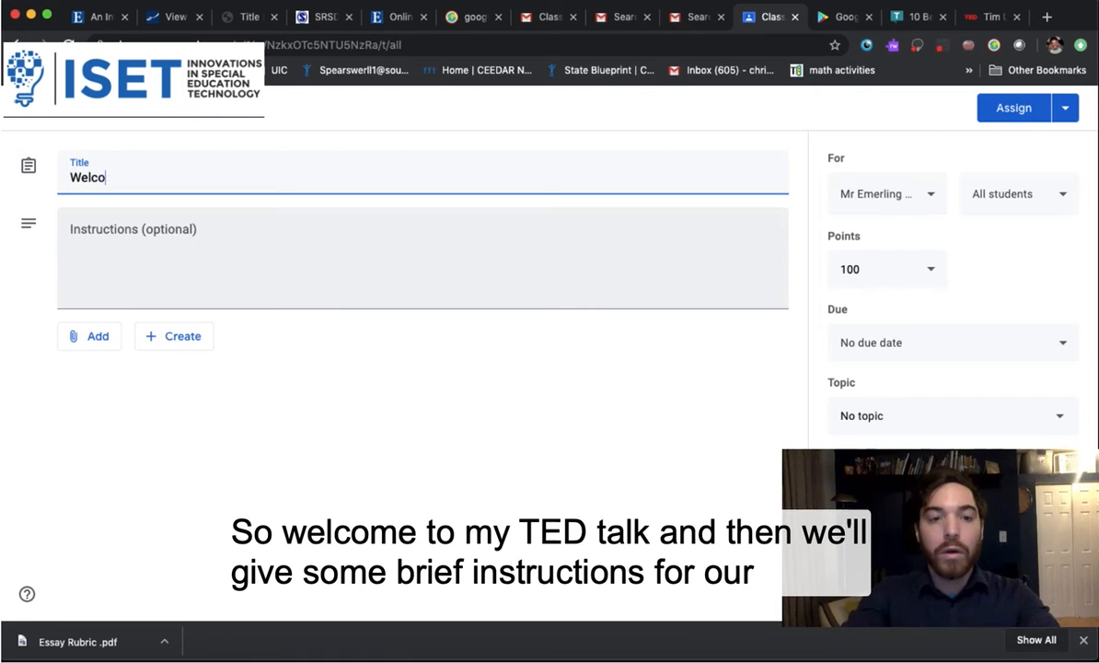
text(me To)
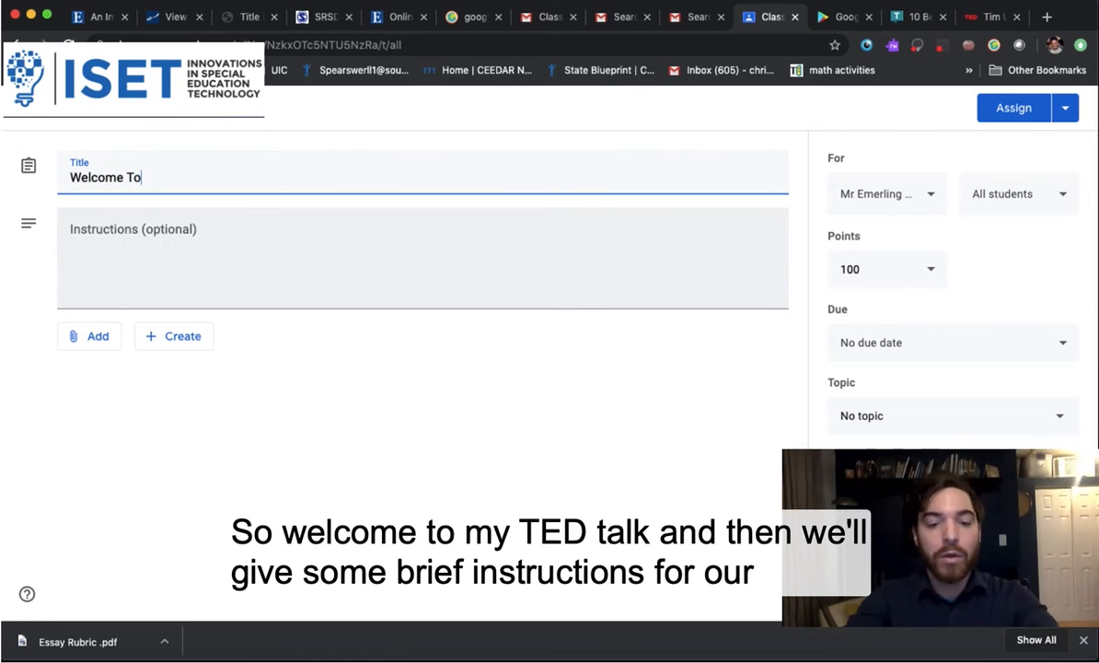
text( my TED Talk)
click(261, 254)
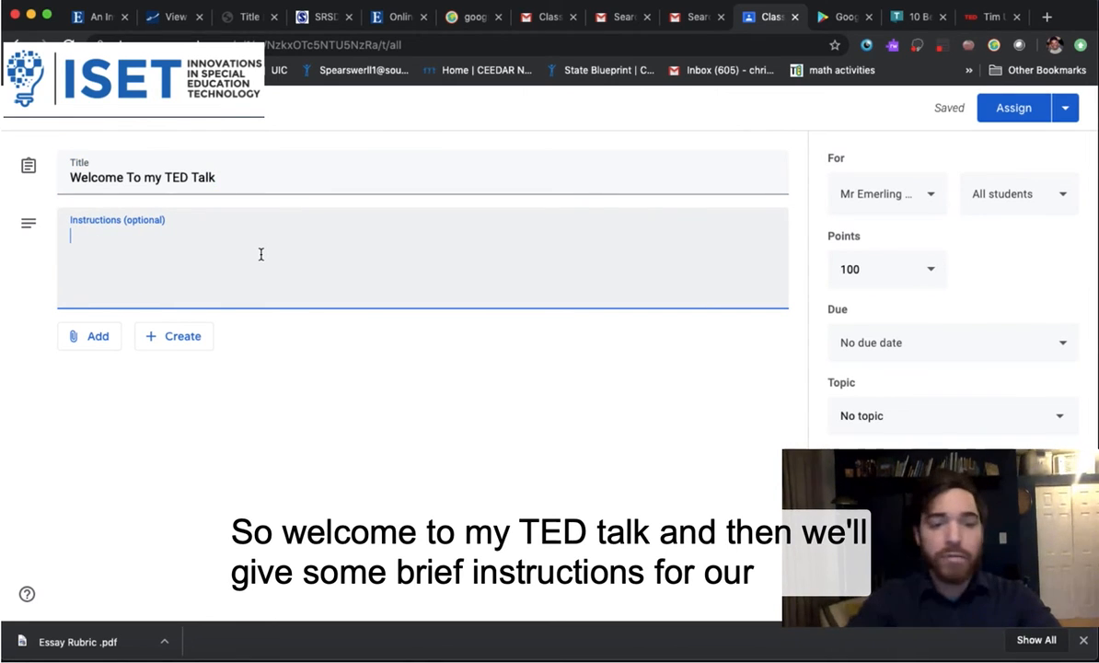
text(E)
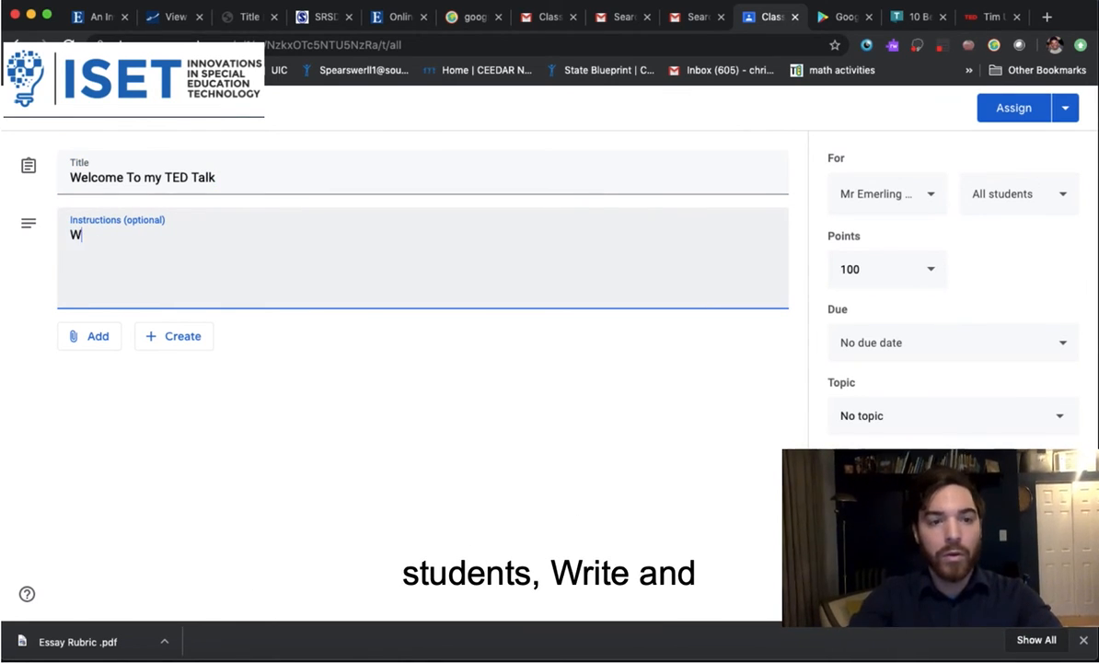
text(rite an )
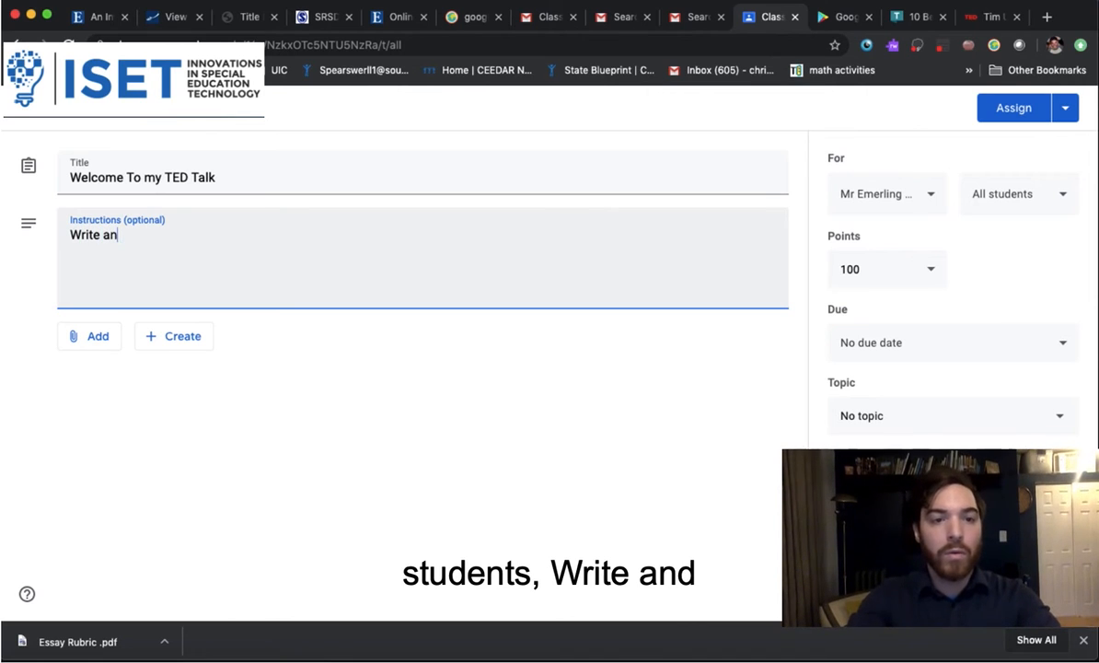
text(essay abou)
text(t.)
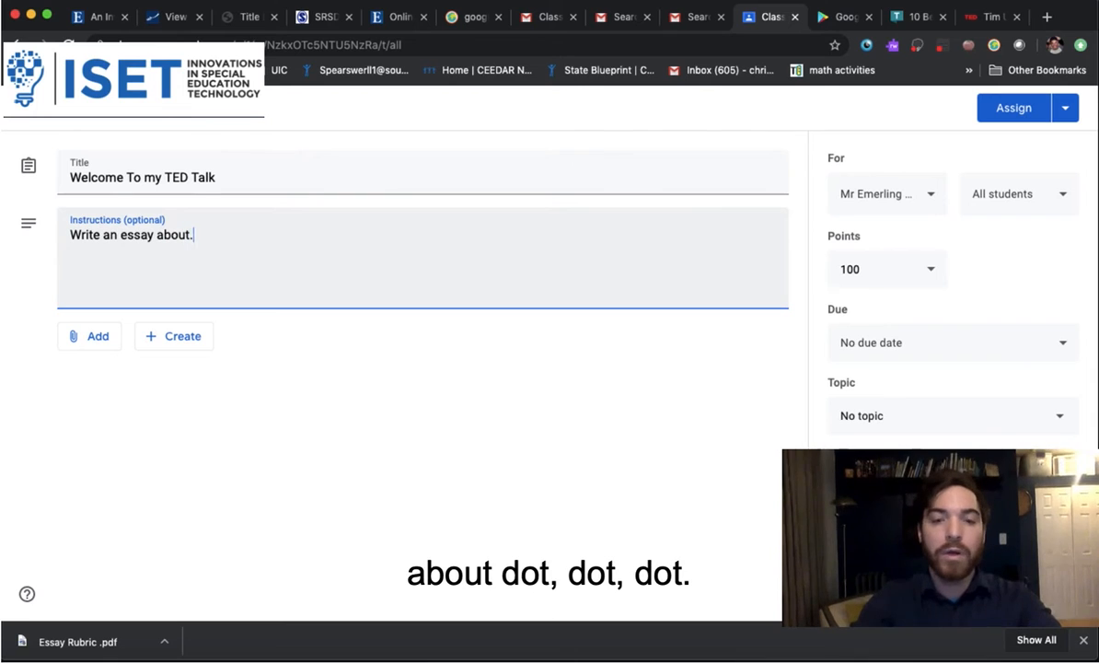
text(..)
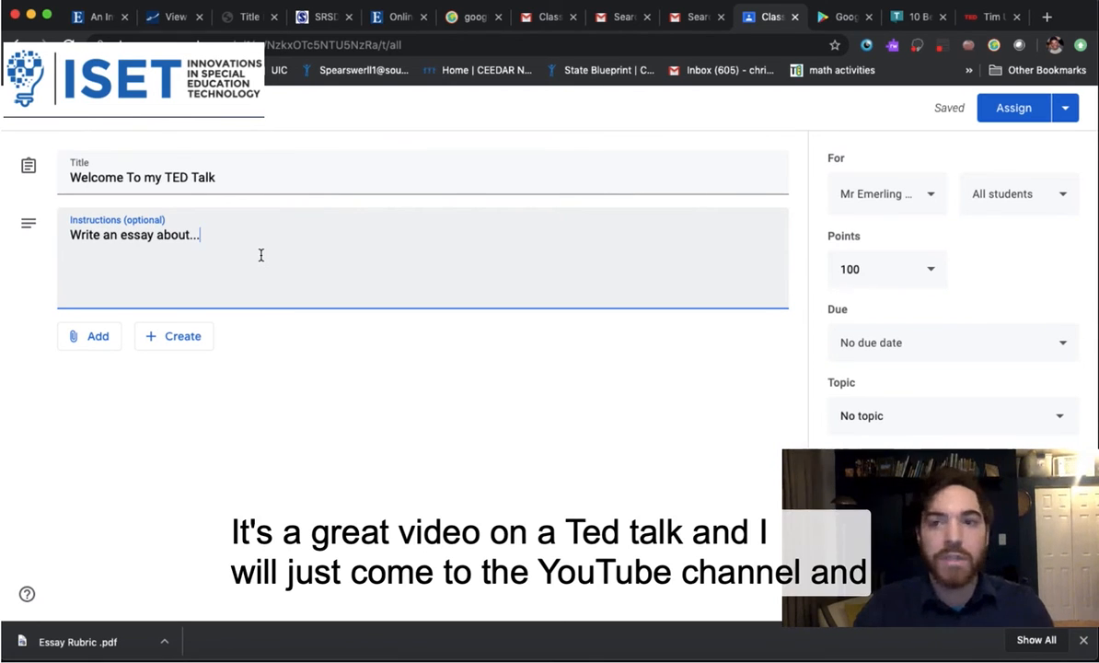
Copy the share link for the TED talk 'Inside the mind of a master procrastinator'
click(988, 20)
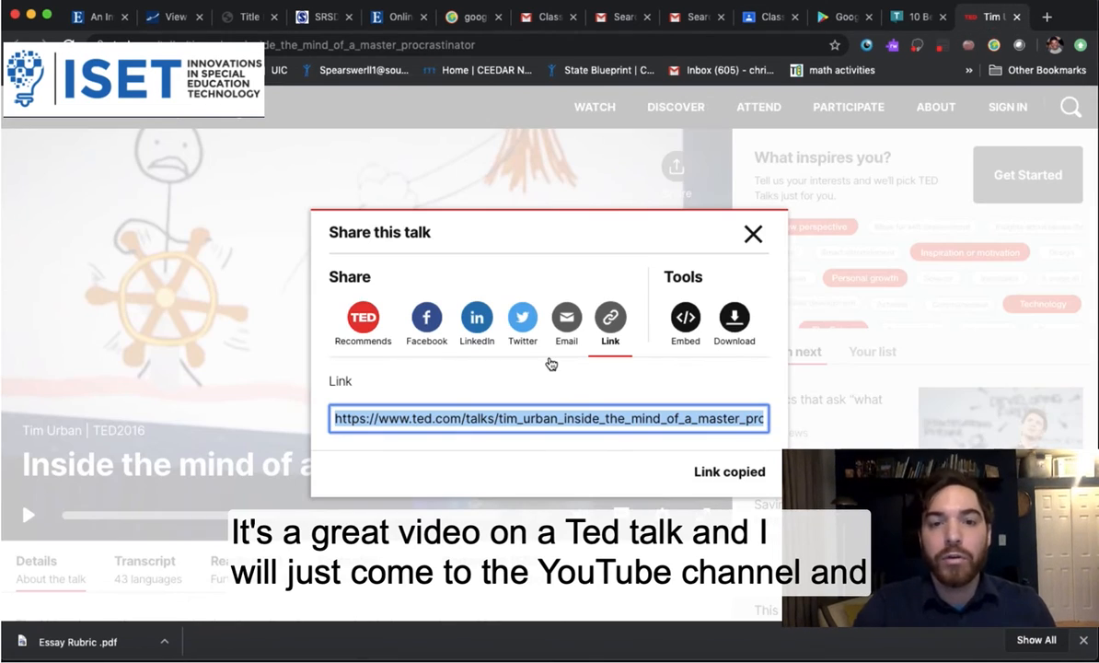
click(761, 239)
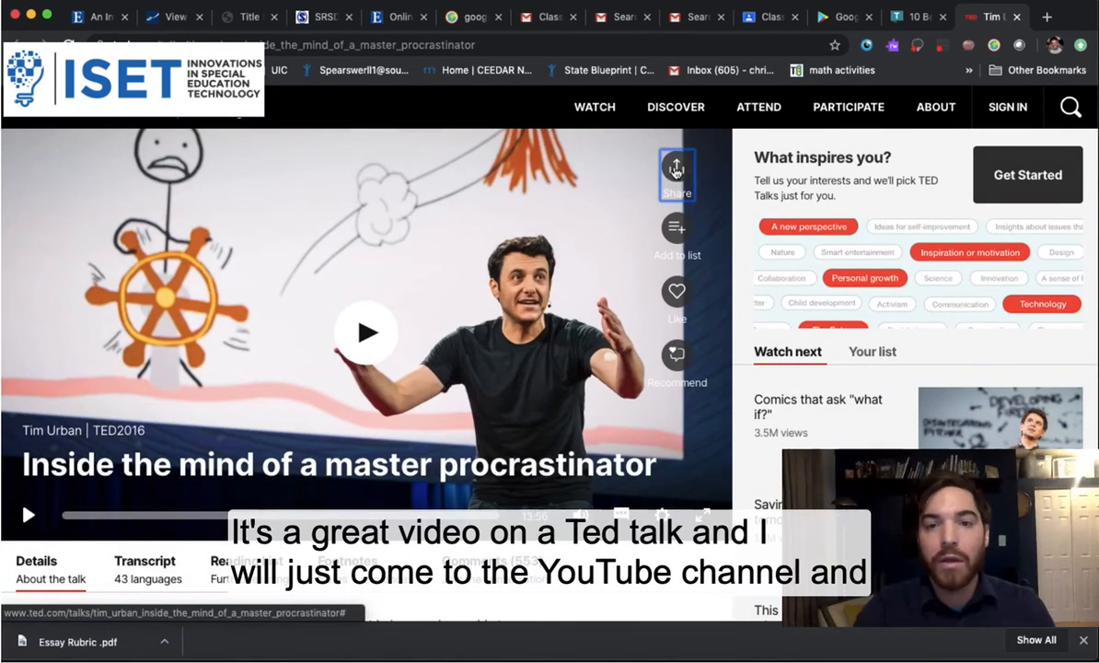
click(676, 168)
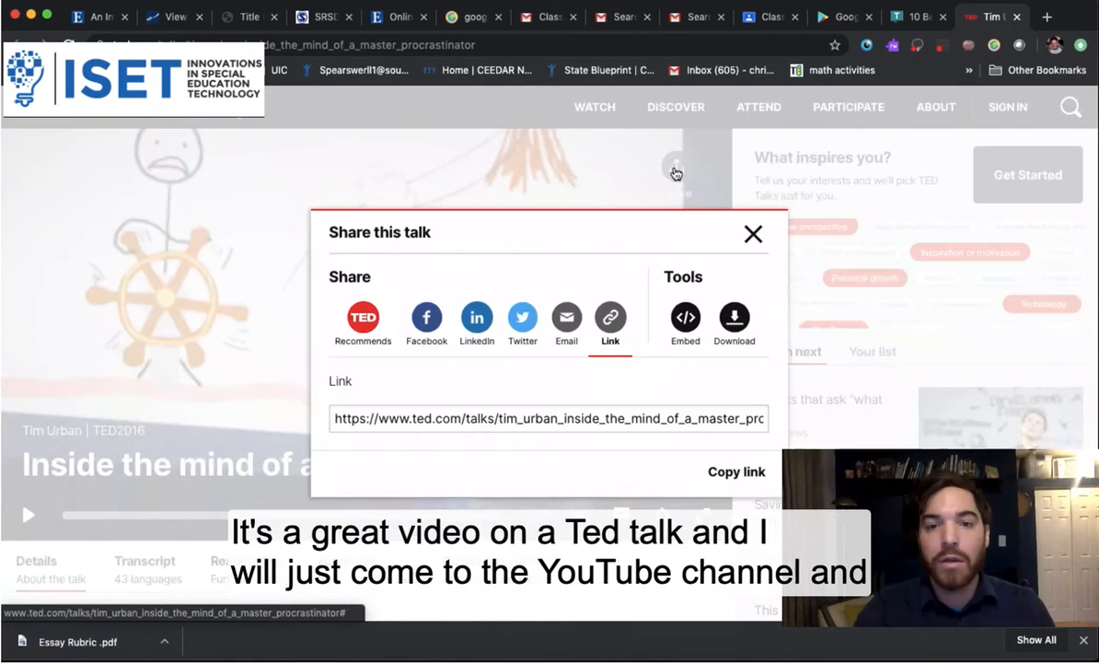
click(447, 419)
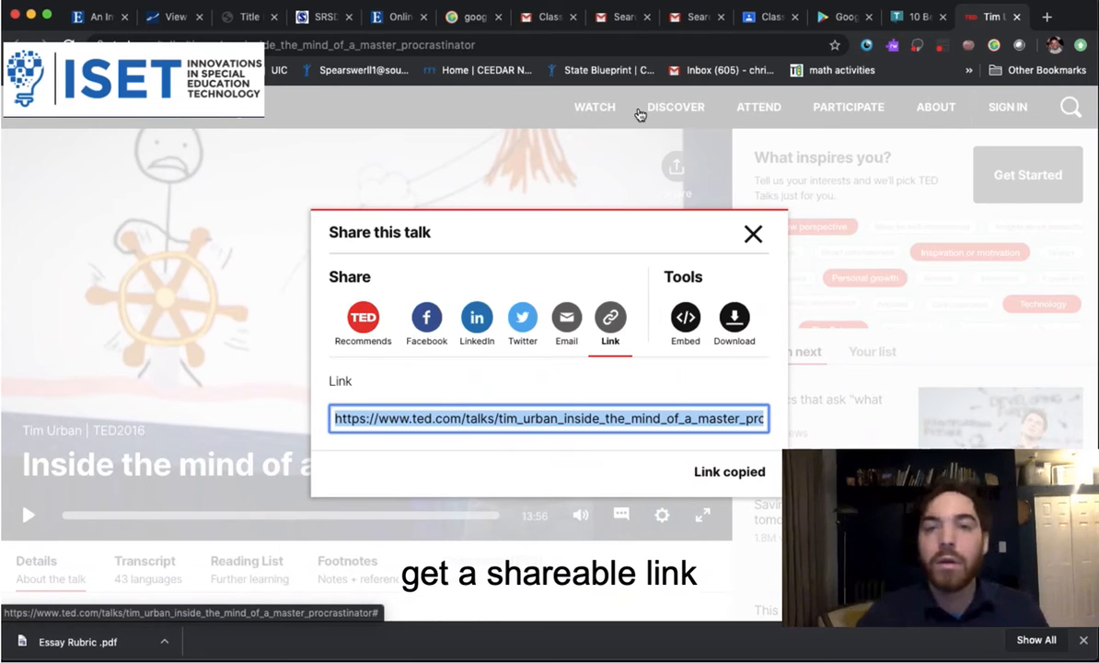
click(750, 18)
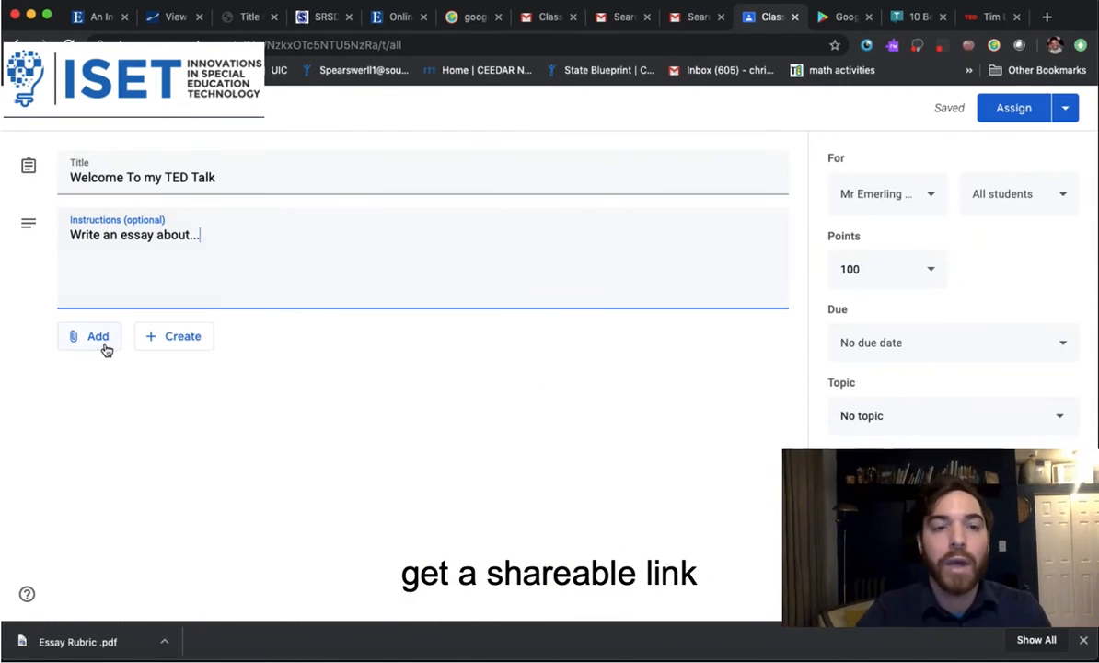
Attach the copied TED talk URL to the assignment as a link
click(106, 348)
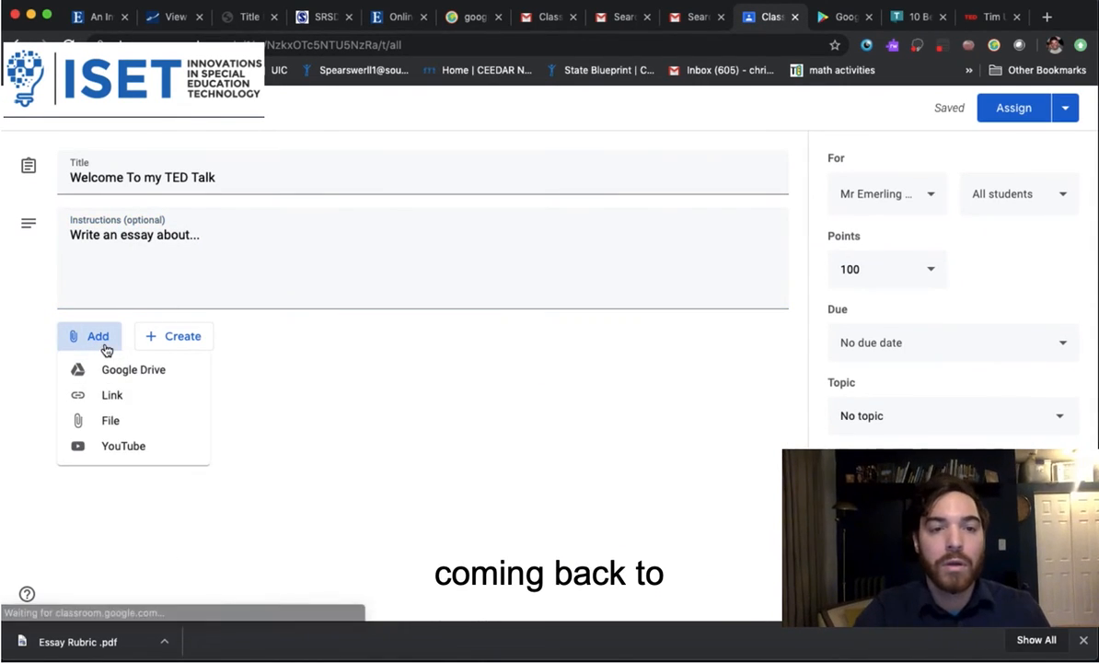
click(136, 403)
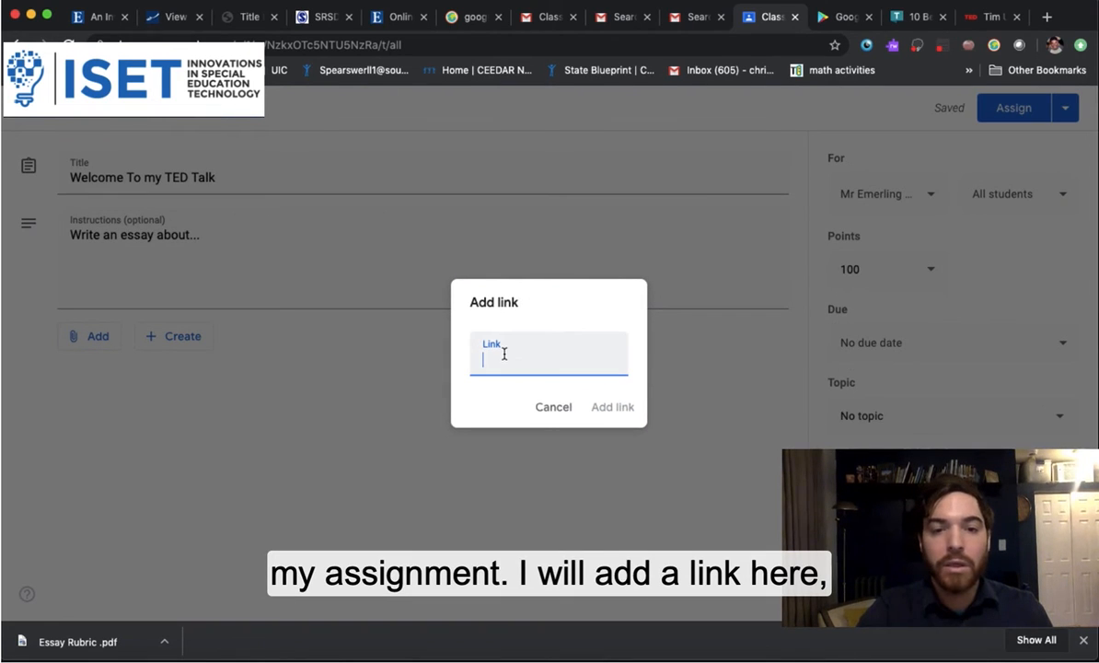
key(ctrl+v)
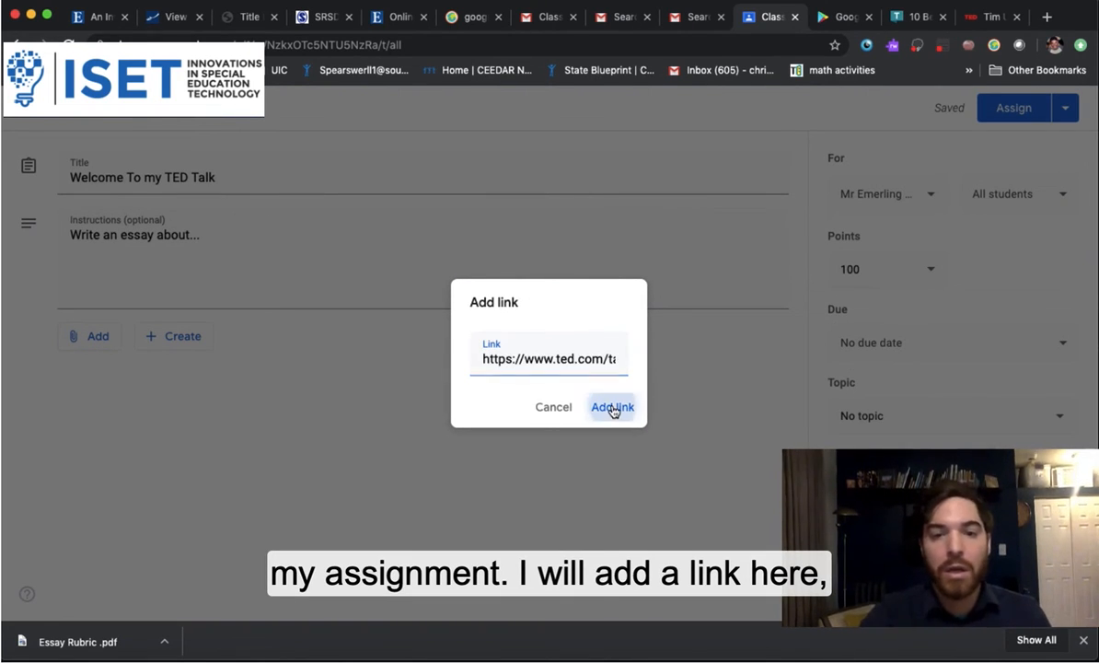
click(613, 408)
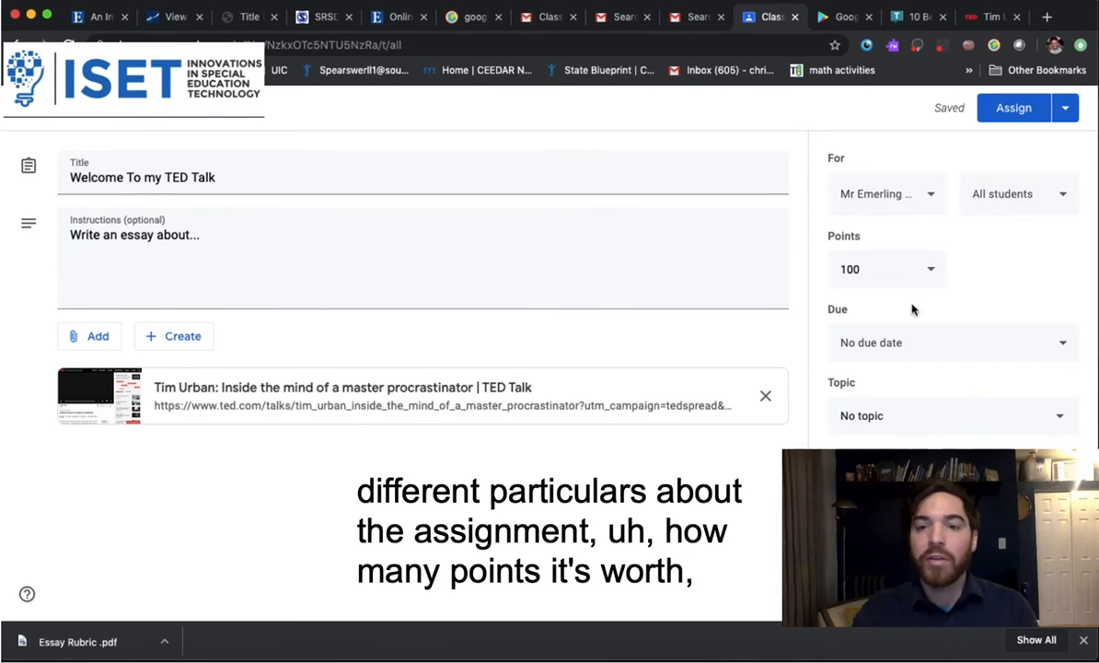
Set the assignment due date to Friday, May 1, 2020 at 11:59 PM
click(910, 344)
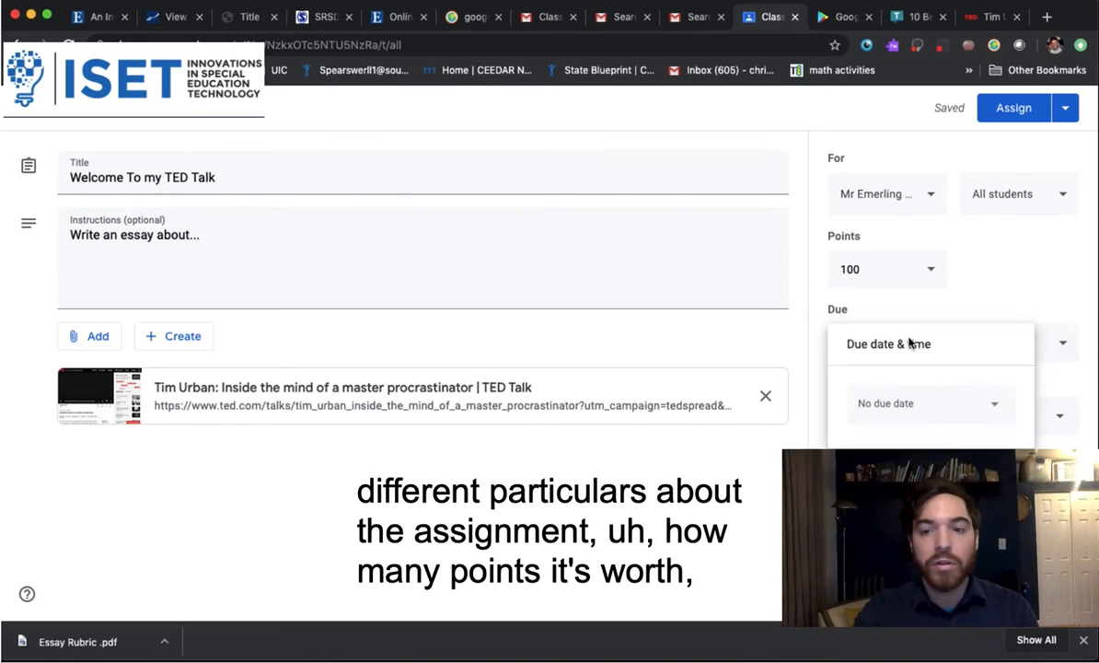
click(998, 405)
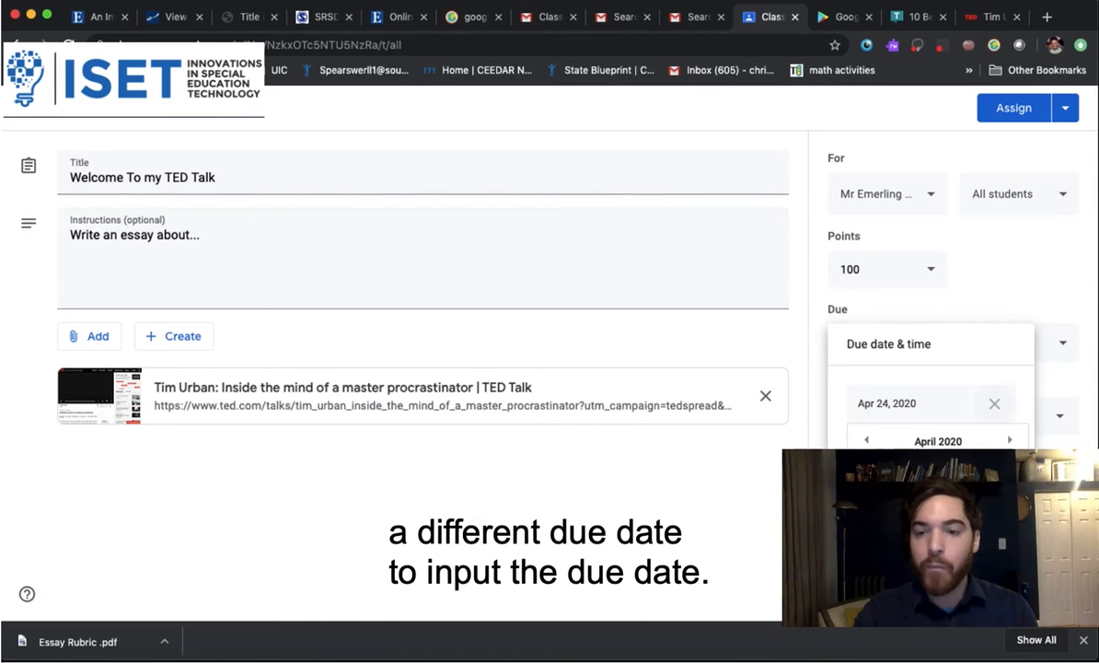
click(1010, 442)
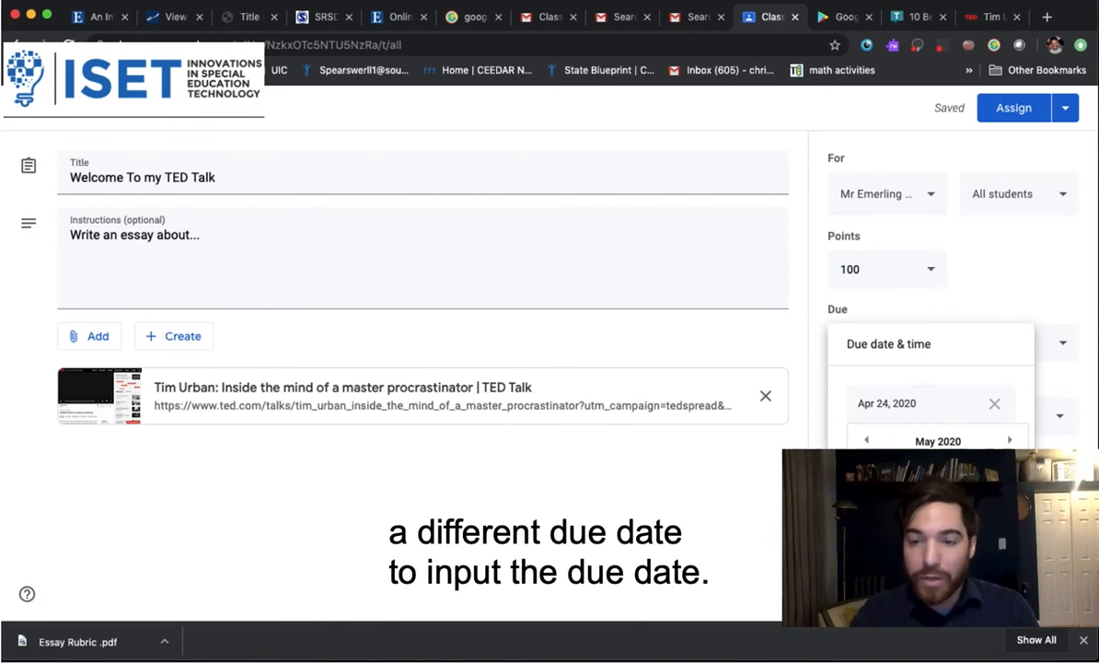
click(989, 485)
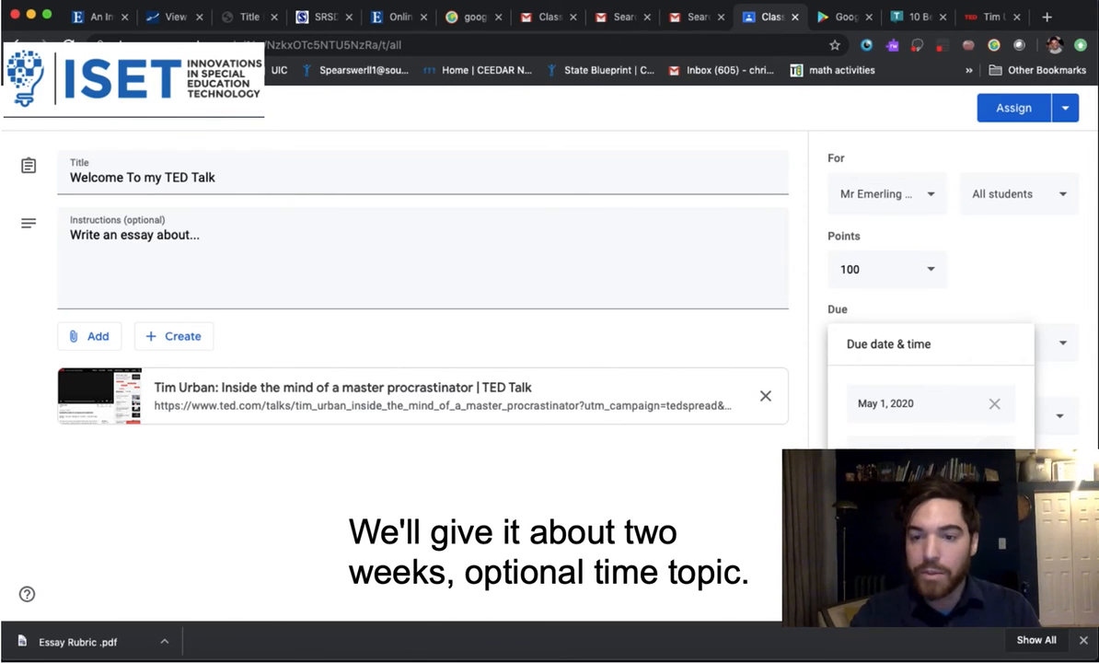
click(1008, 543)
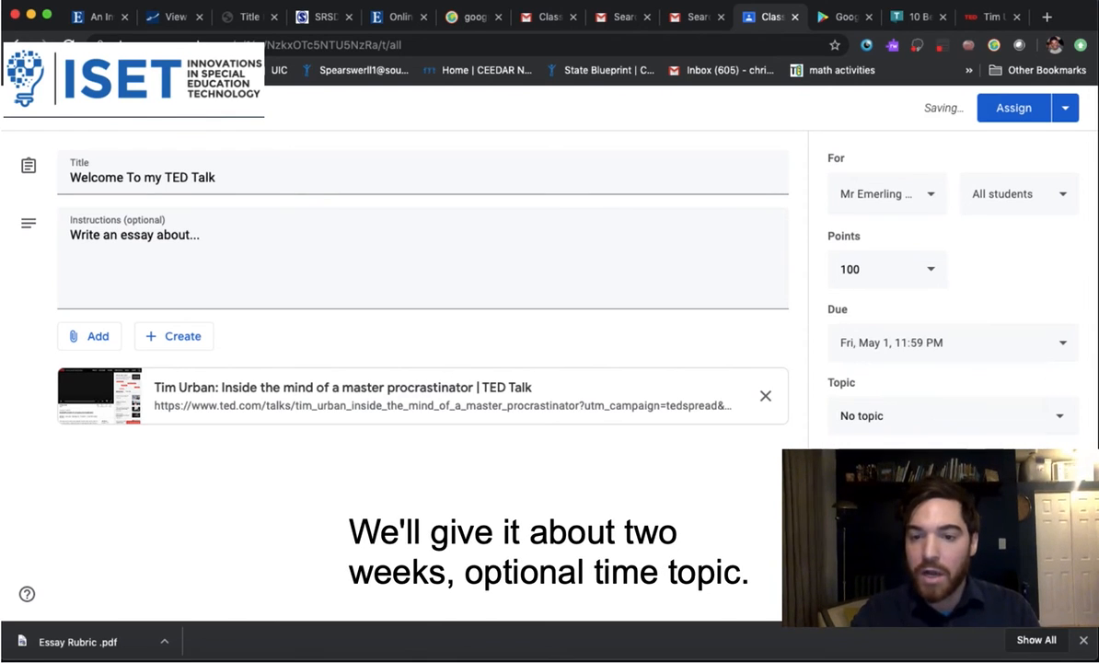
Create a new topic named 'TED Folk' for the assignment
click(969, 419)
click(929, 458)
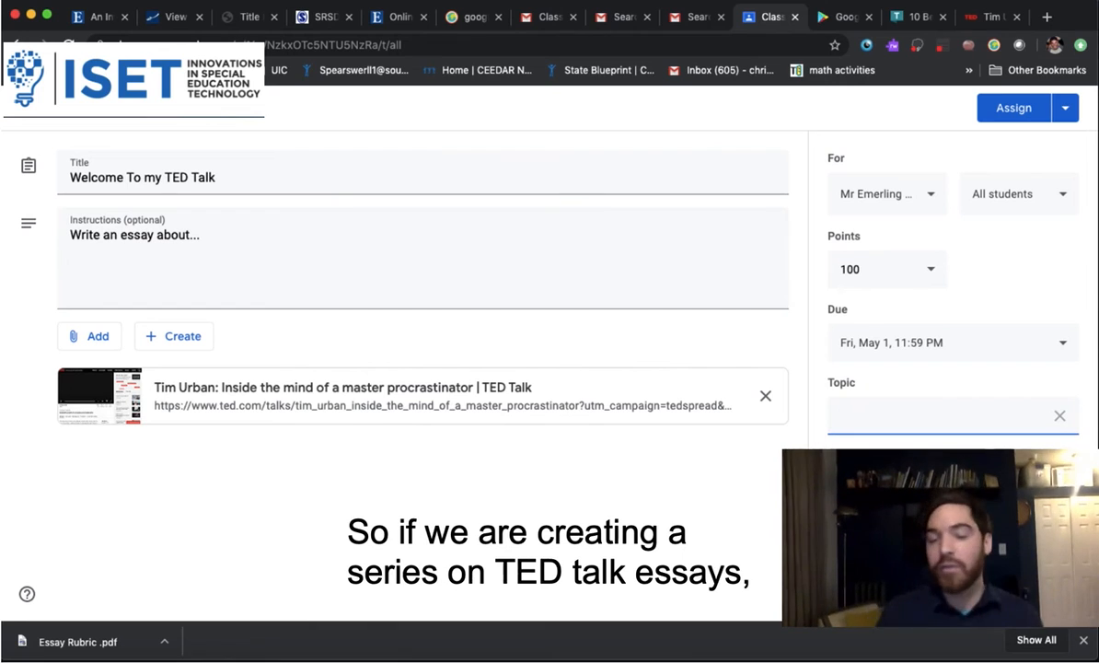
text(T)
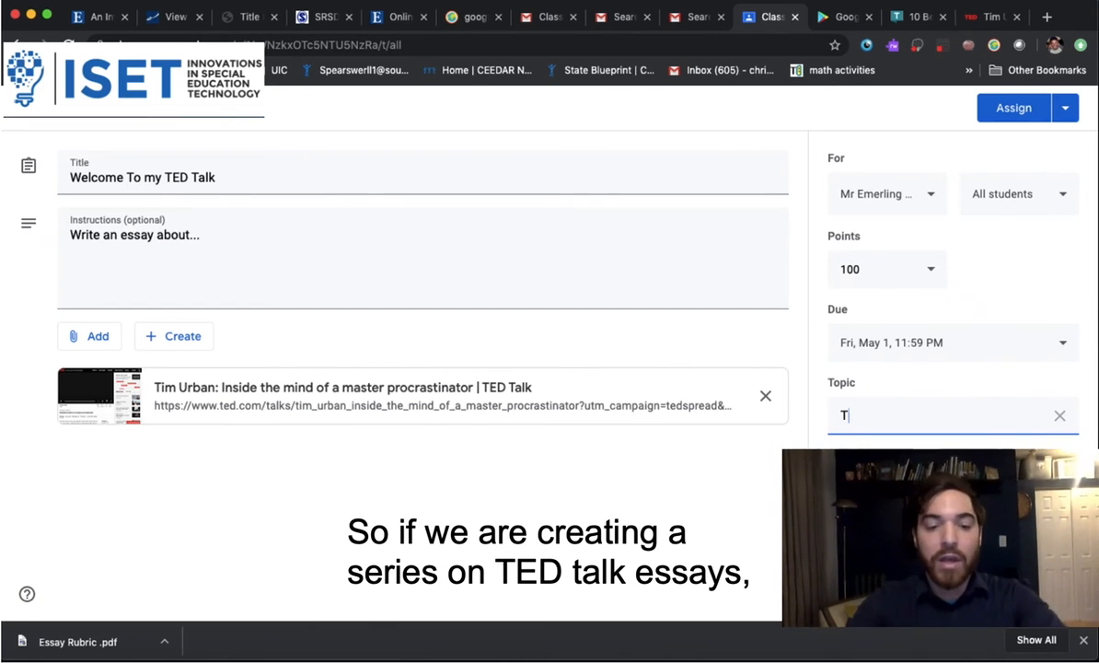
text(ED)
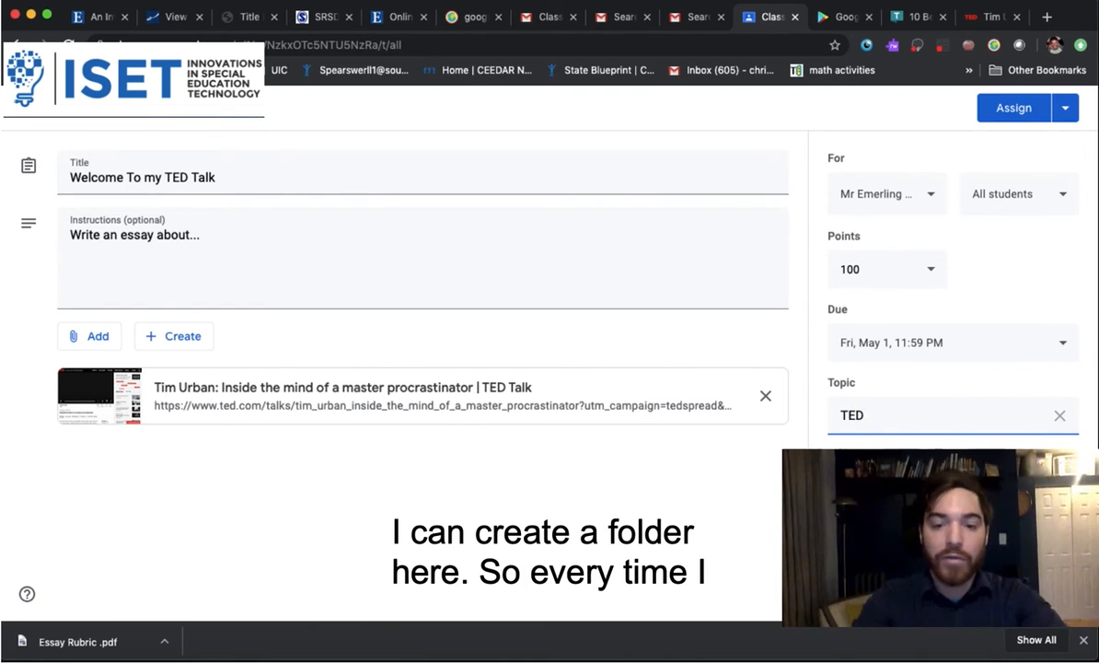
text( Folk)
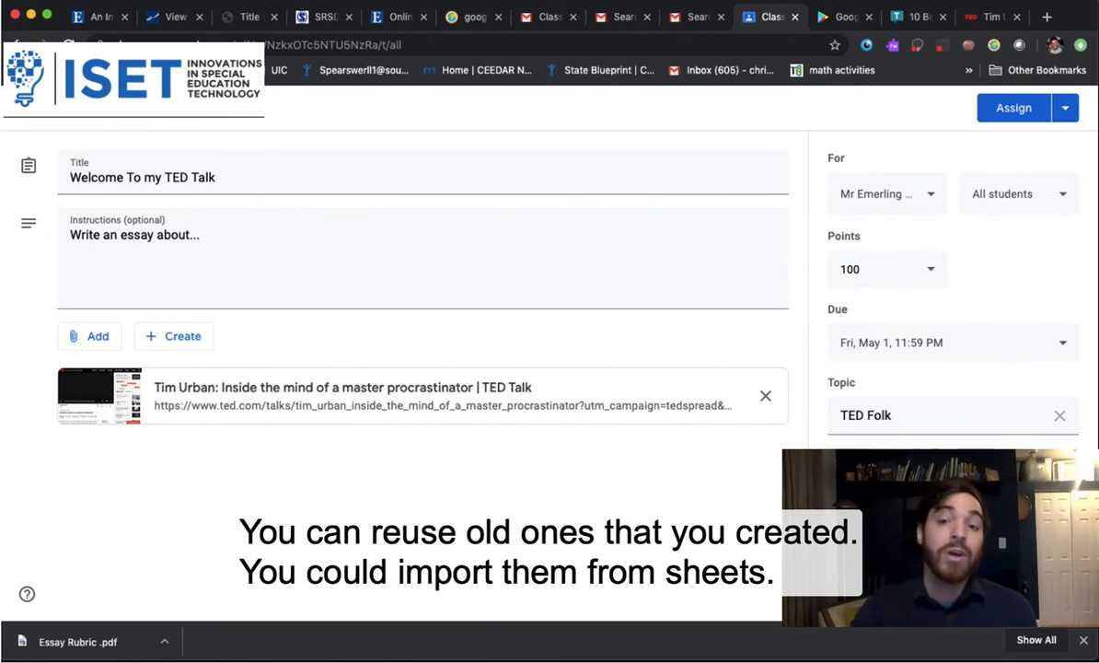
Upload Essay Rubric .pdf from the computer as a view-only assignment attachment
click(103, 337)
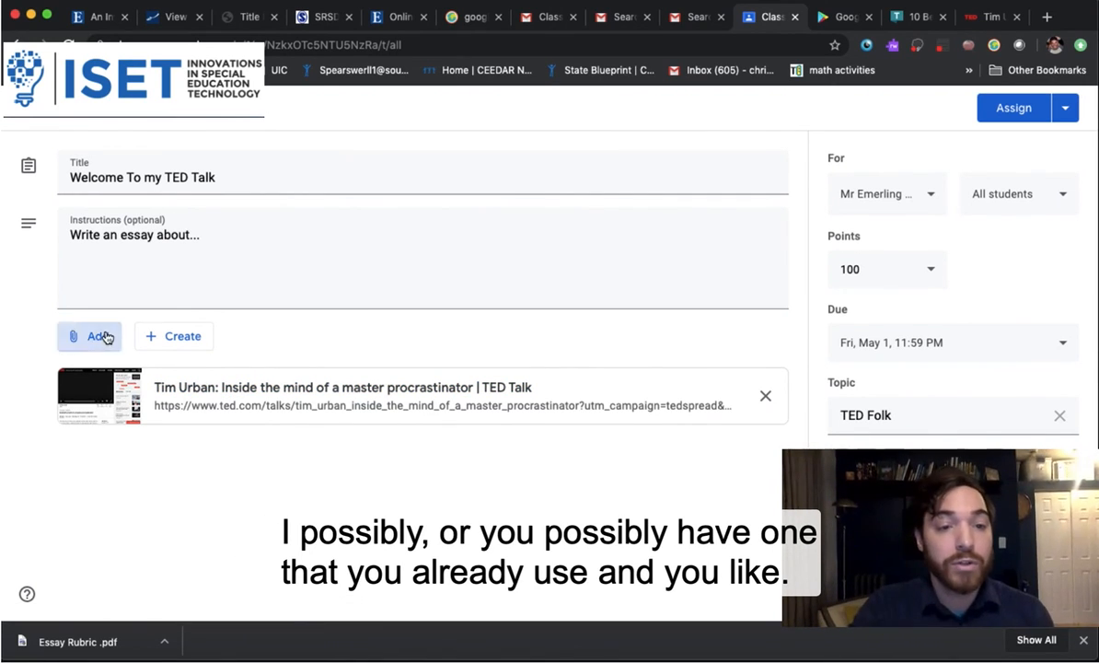
click(128, 423)
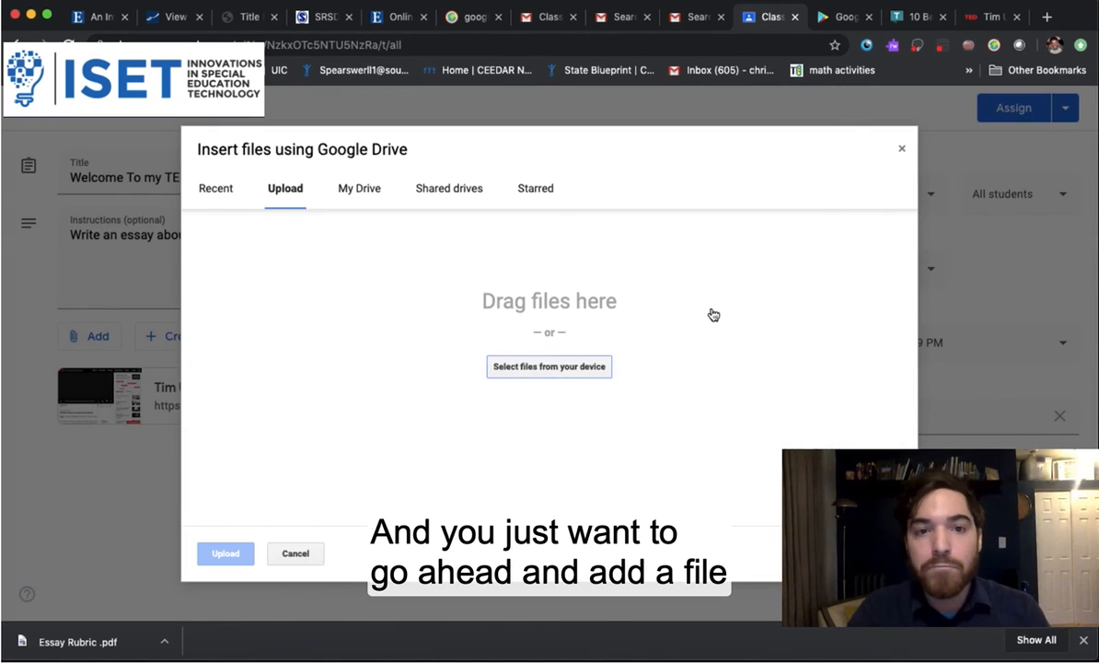
click(568, 368)
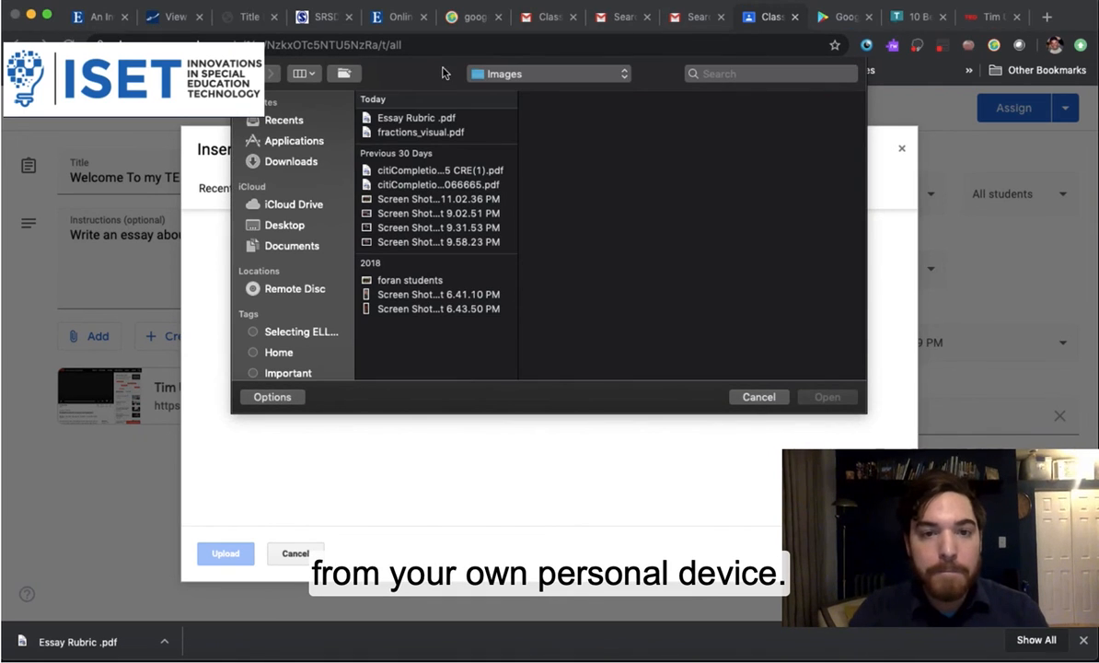
click(416, 117)
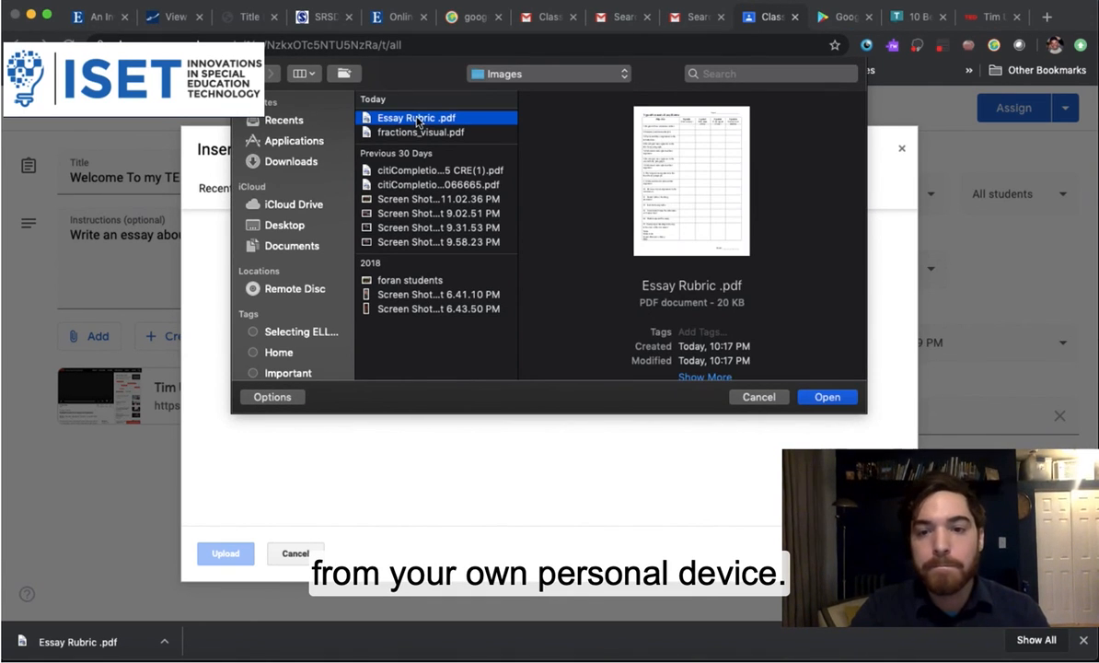
click(827, 396)
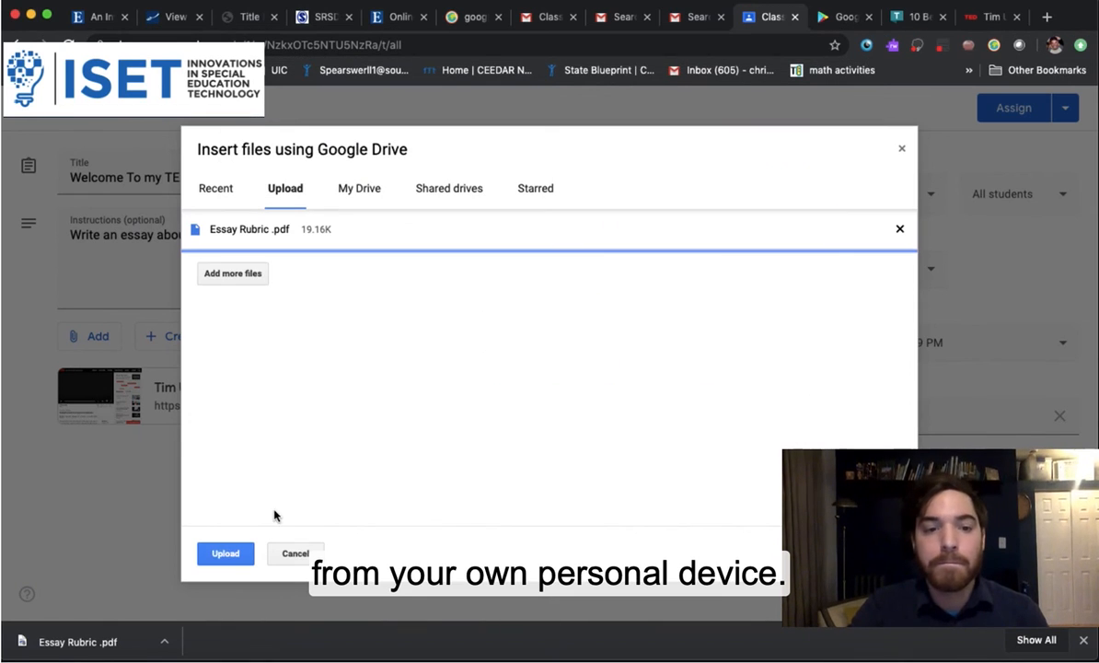
click(227, 552)
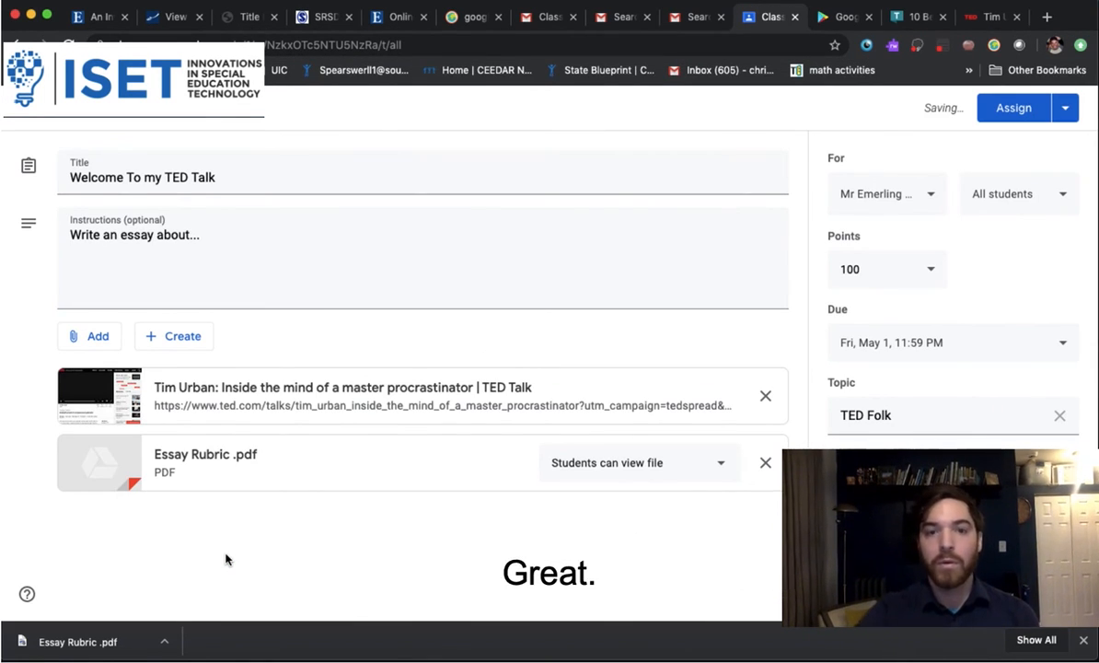
Assign 'Welcome To my TED Talk' and check its announcement in the class Stream
click(1010, 109)
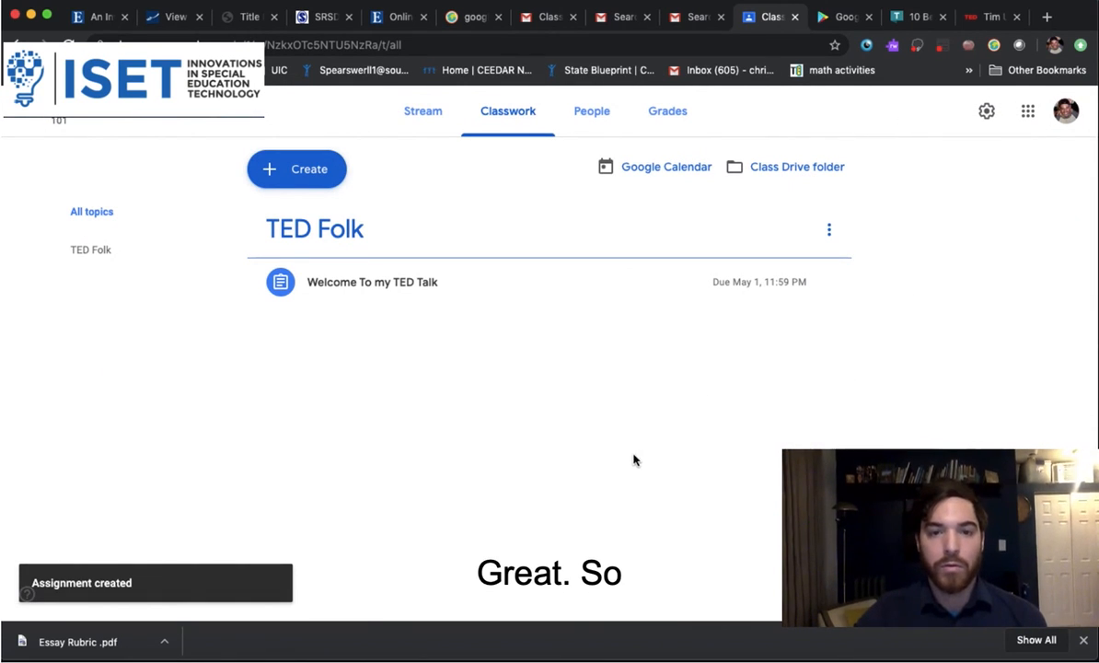
click(420, 118)
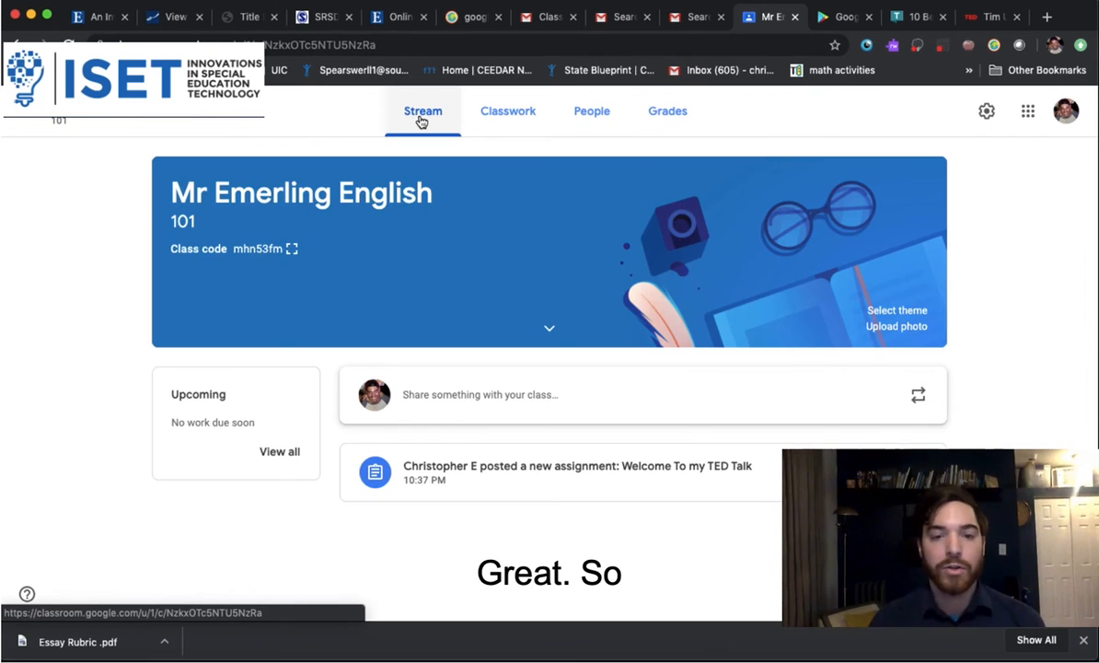